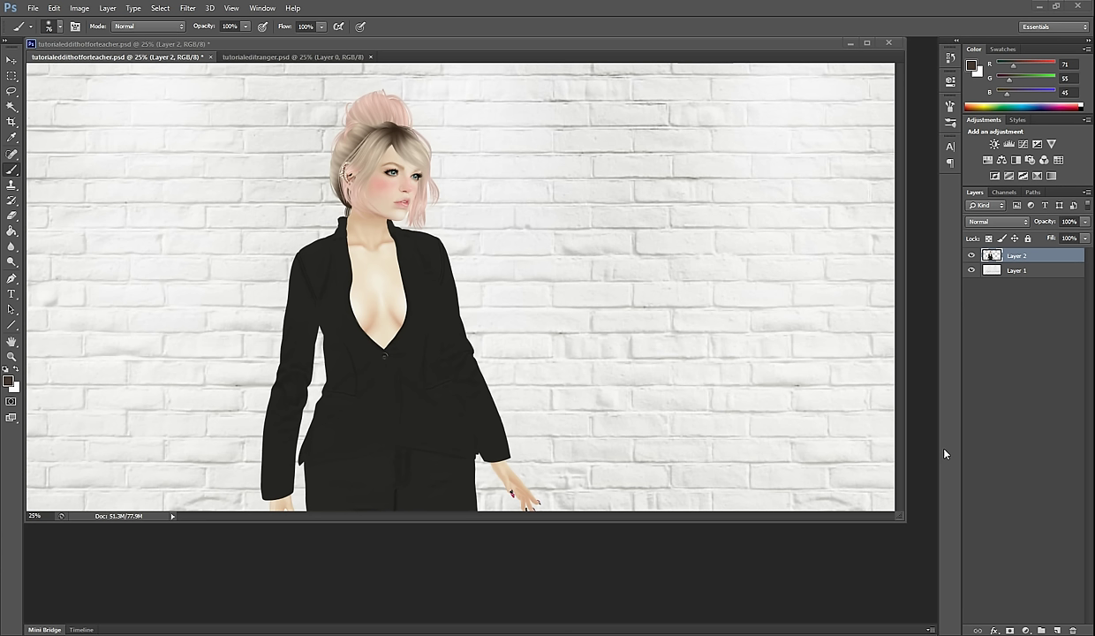
Check the woman's cutout against the wall, then enable a Drop Shadow on Layer 2
click(972, 272)
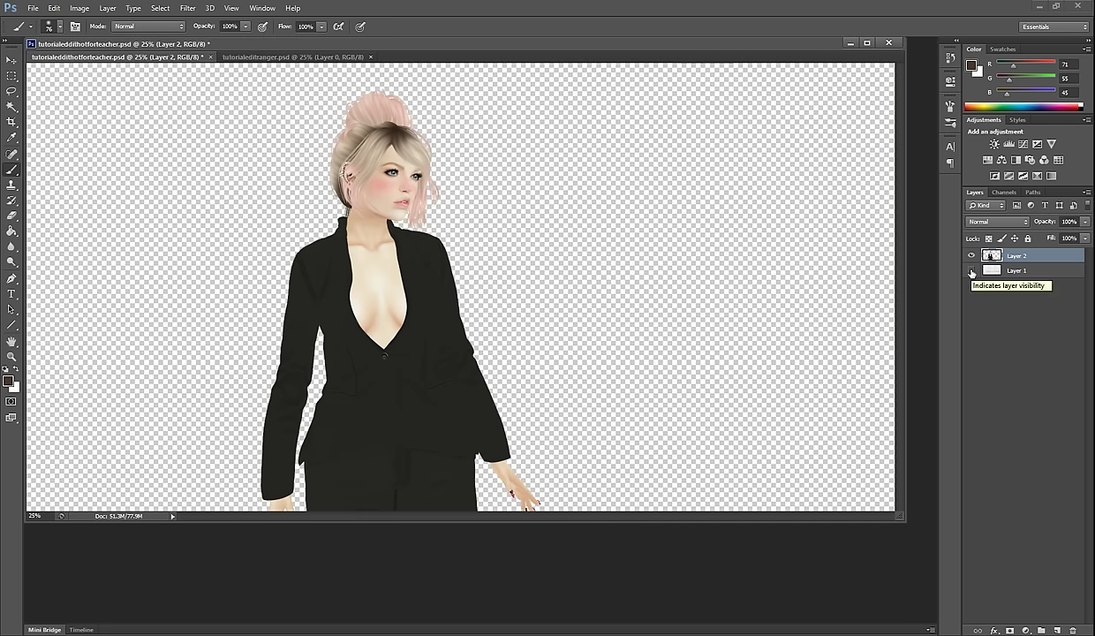
click(972, 272)
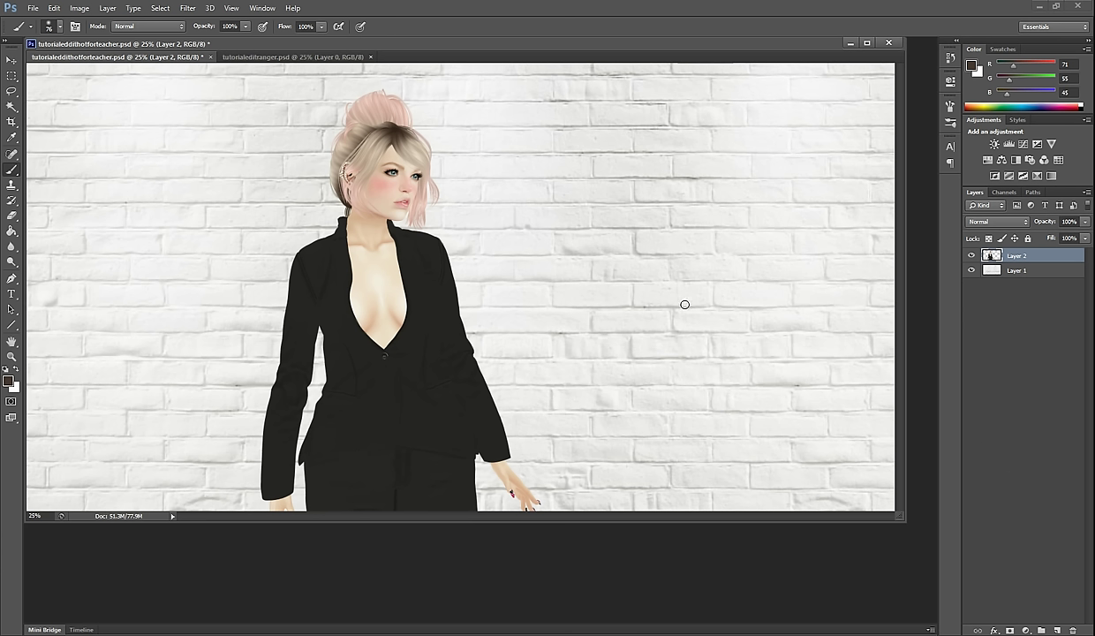
double_click(1058, 258)
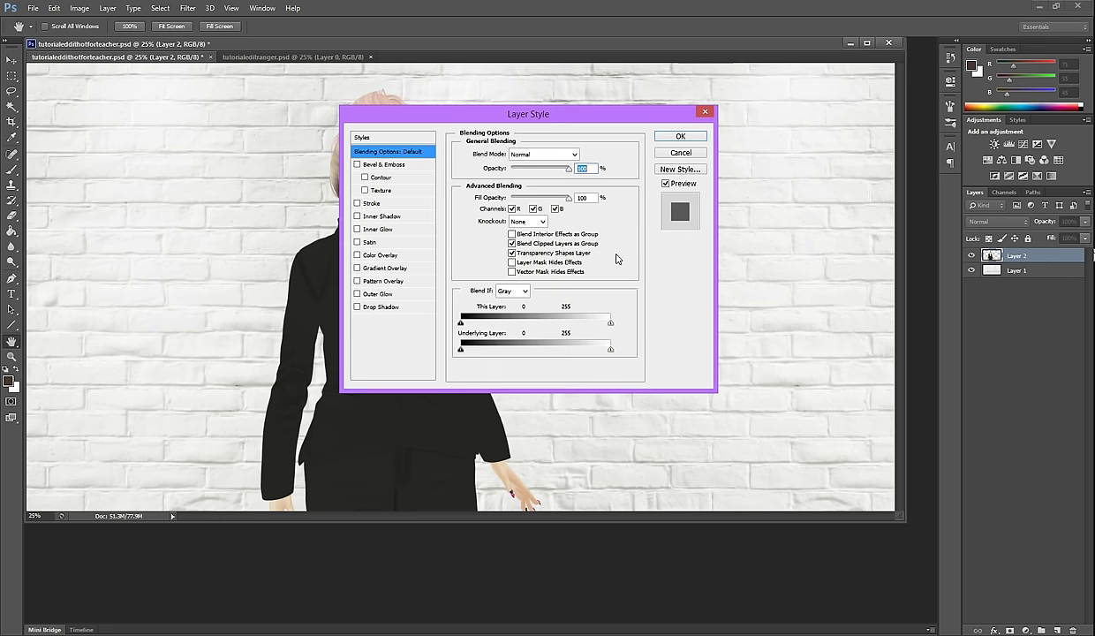
click(358, 307)
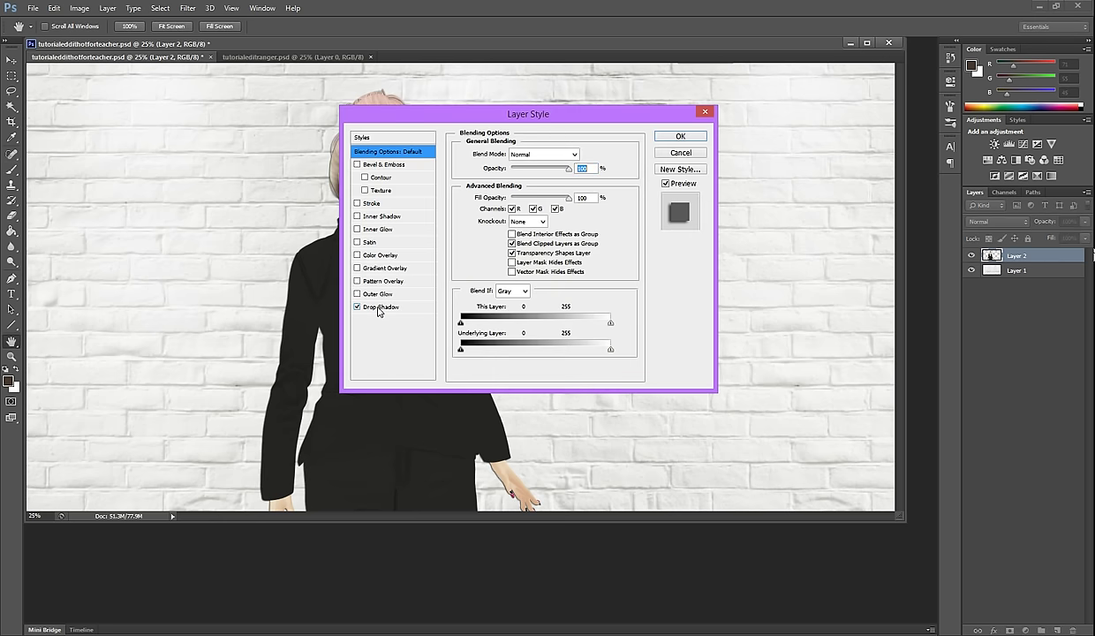
click(384, 308)
Set the shadow size to 54 px and push it left onto the wall at 658 px distance
drag(555, 112, 744, 119)
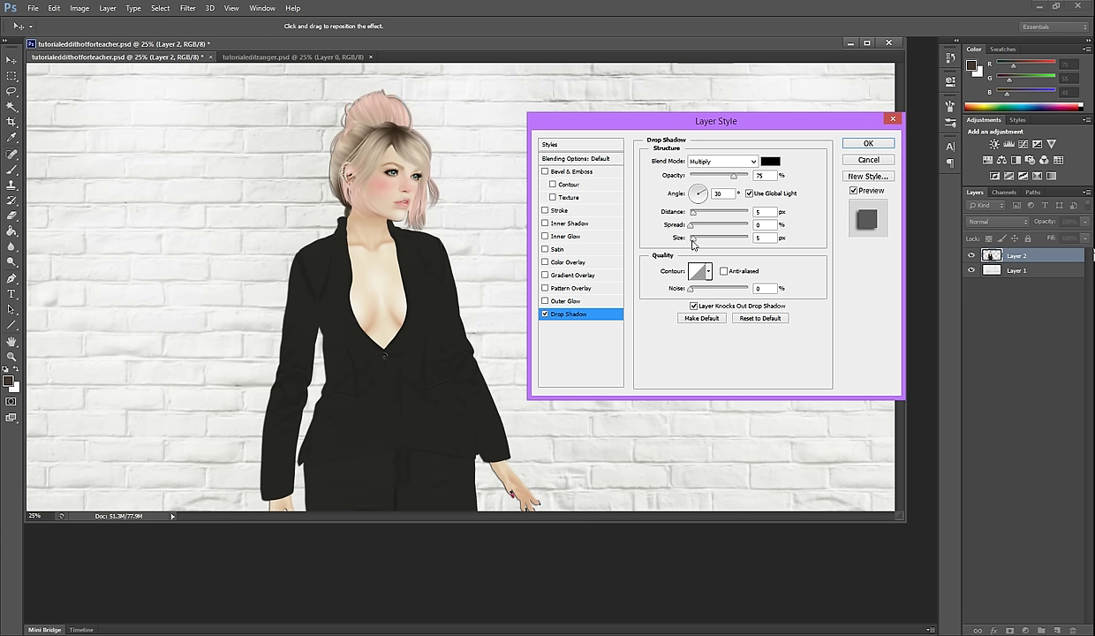
drag(694, 238, 718, 239)
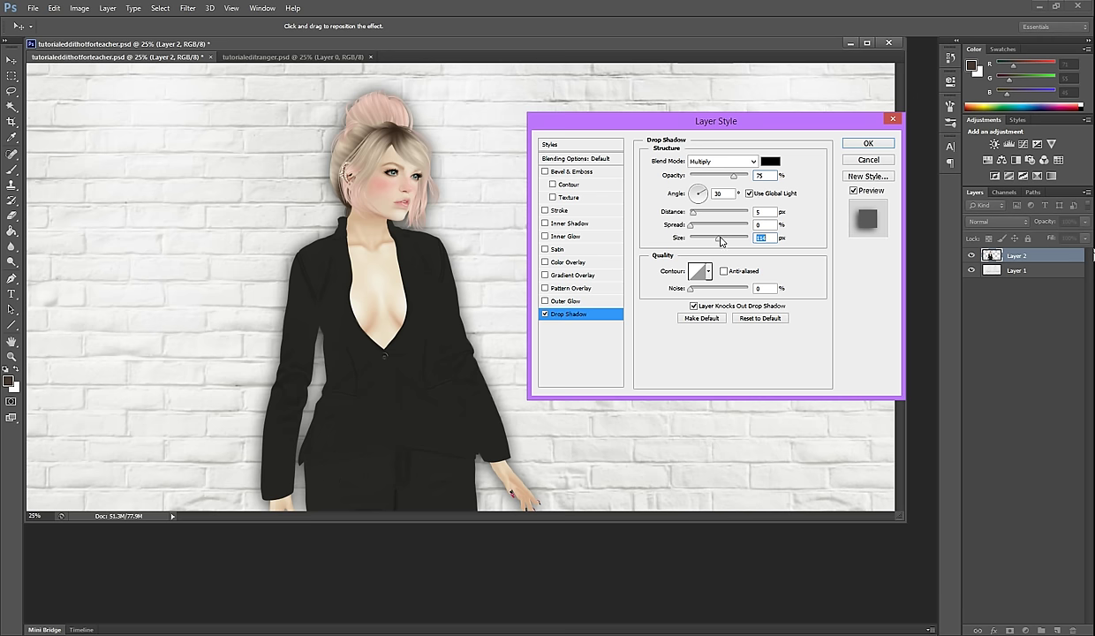
drag(720, 242, 705, 244)
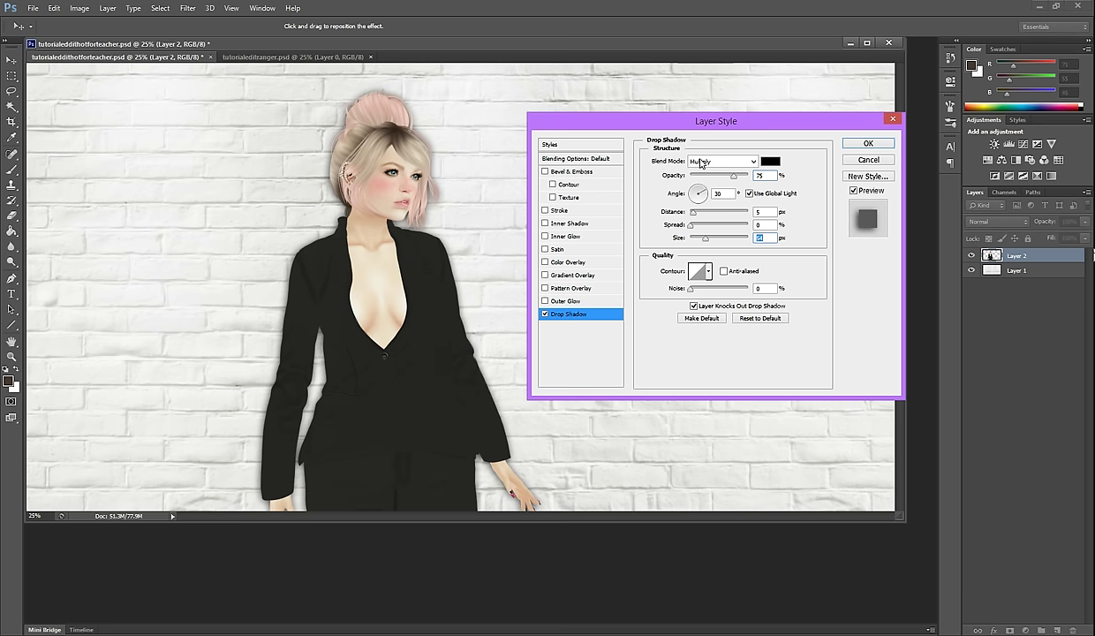
drag(359, 327, 263, 339)
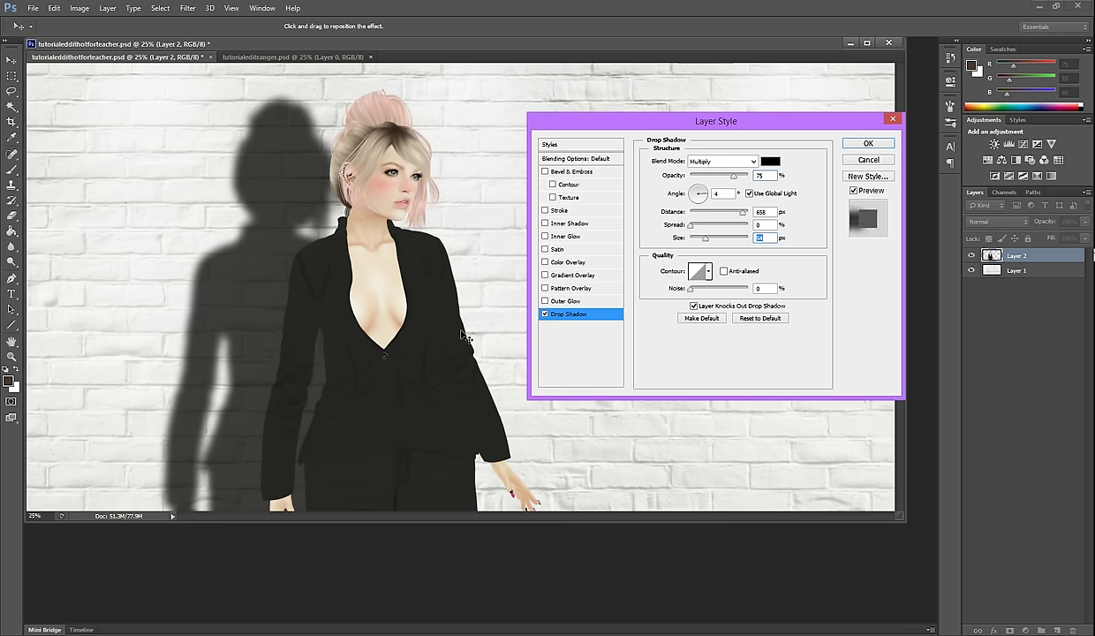
Apply the drop shadow and separate it onto its own layer, Layer 2's Drop Shadow
click(867, 144)
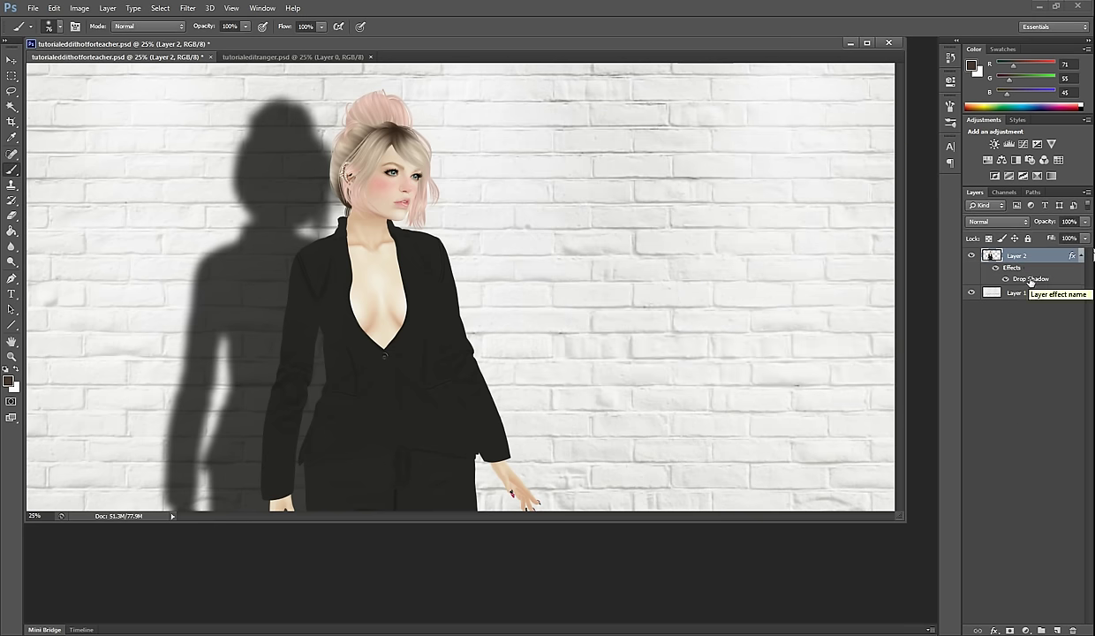
right_click(1031, 281)
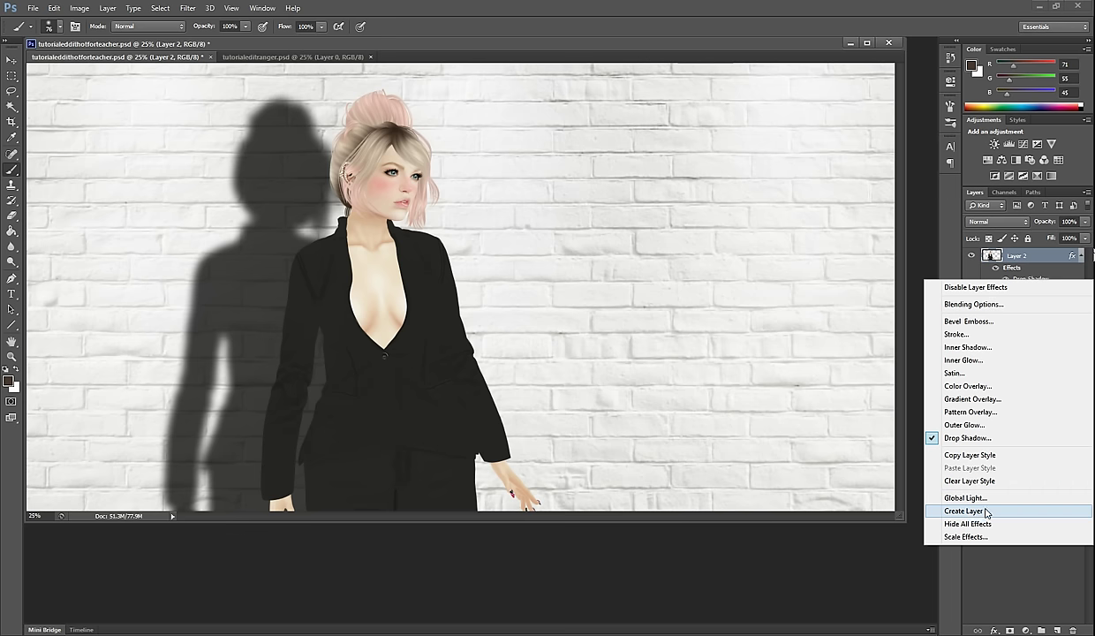
click(986, 511)
click(1025, 270)
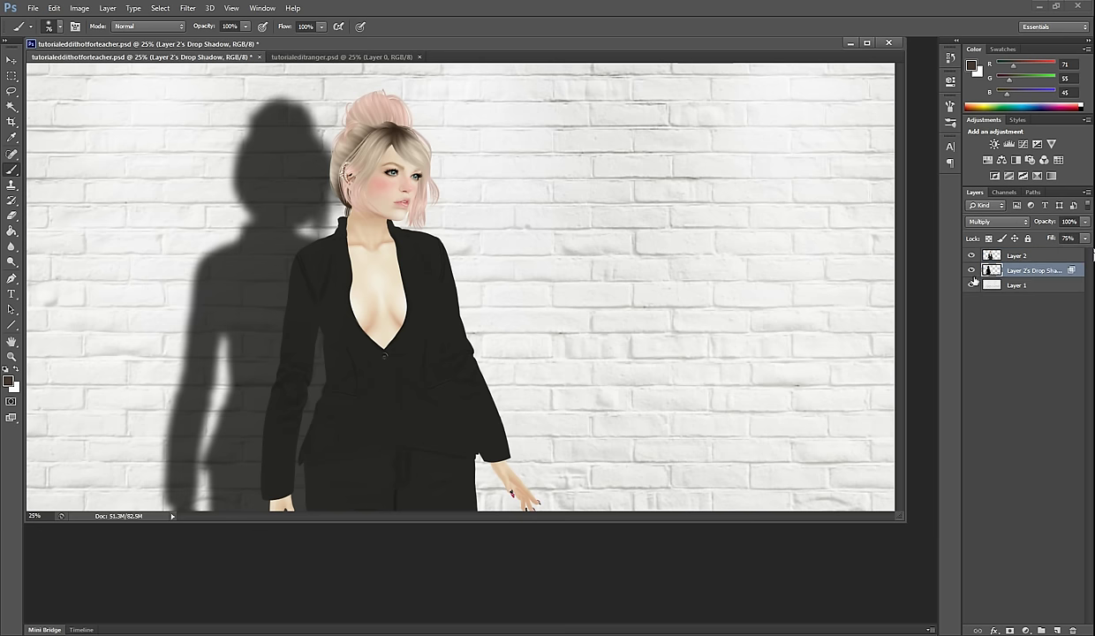
Inspect the shadow alone by hiding, then showing, the woman and brick wall layers
click(972, 256)
click(971, 284)
click(971, 284)
click(972, 255)
key(s)
key(b)
Slide the shadow layer further left across the wall, comparing it hidden and shown
click(12, 60)
mouse_move(300, 355)
mouse_down()
mouse_move(293, 367)
mouse_move(195, 369)
mouse_move(288, 368)
mouse_up()
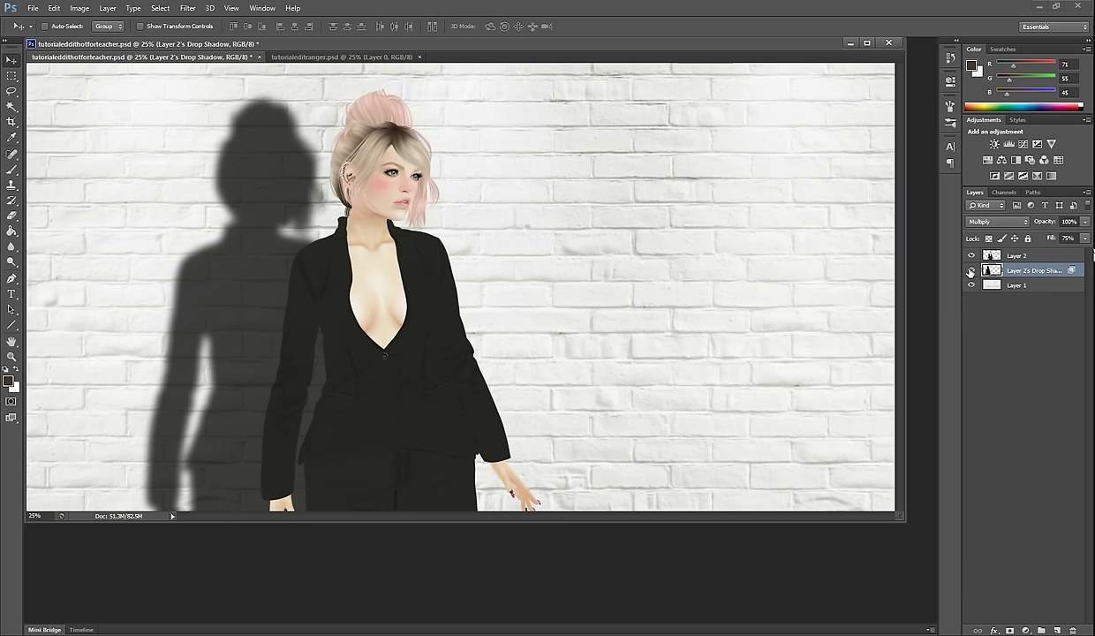
click(971, 271)
click(972, 271)
click(972, 270)
click(972, 270)
Narrow the wall shadow horizontally with Free Transform
key(ctrl+t)
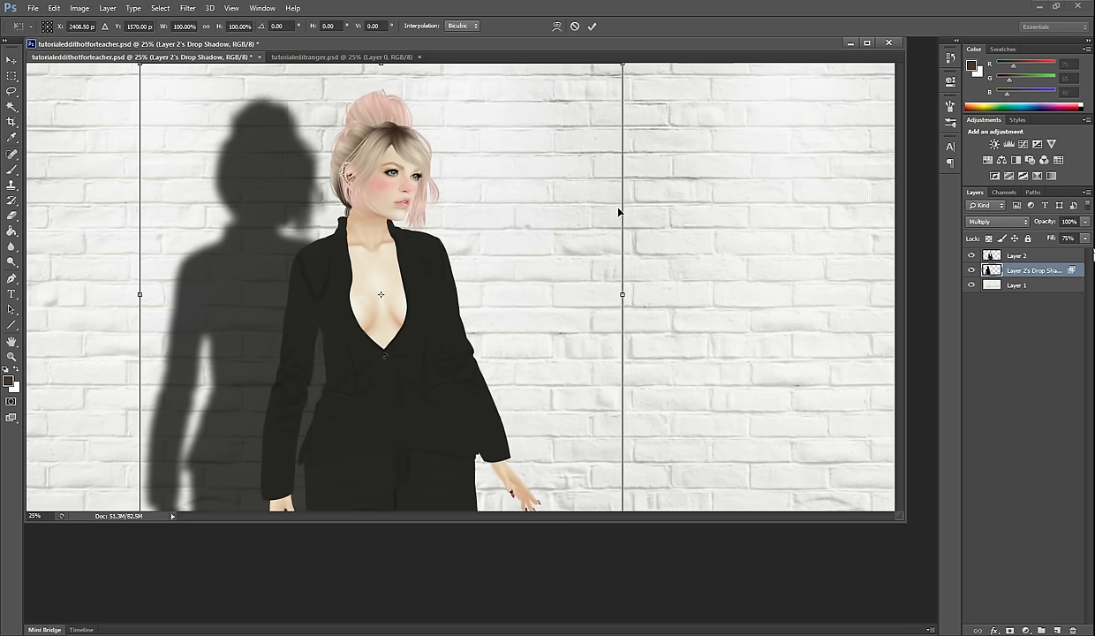
drag(622, 294, 544, 306)
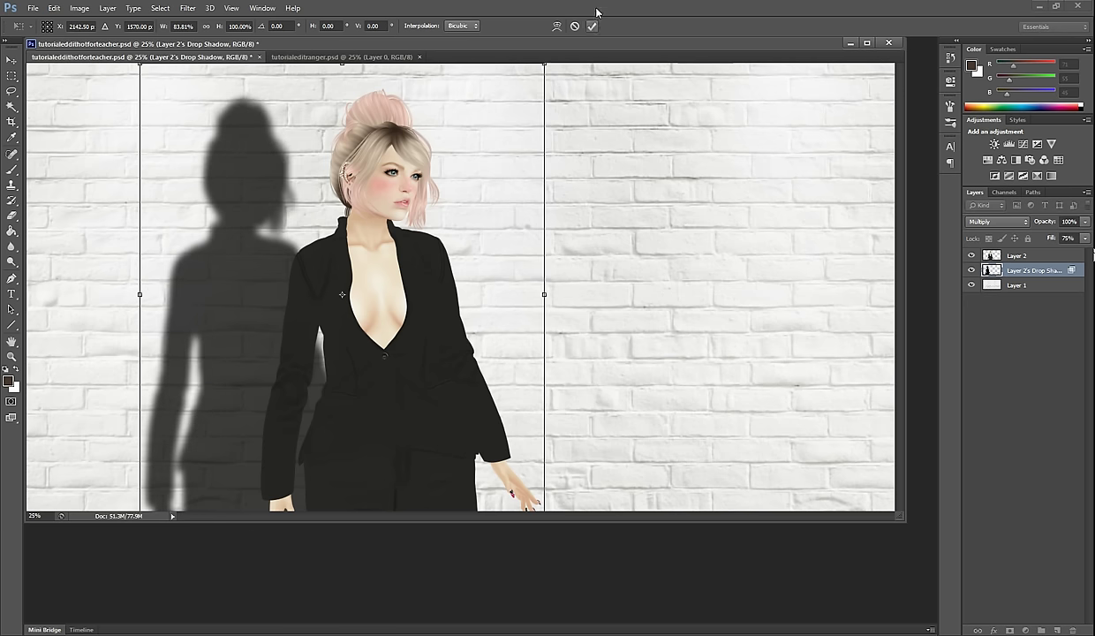
key(Return)
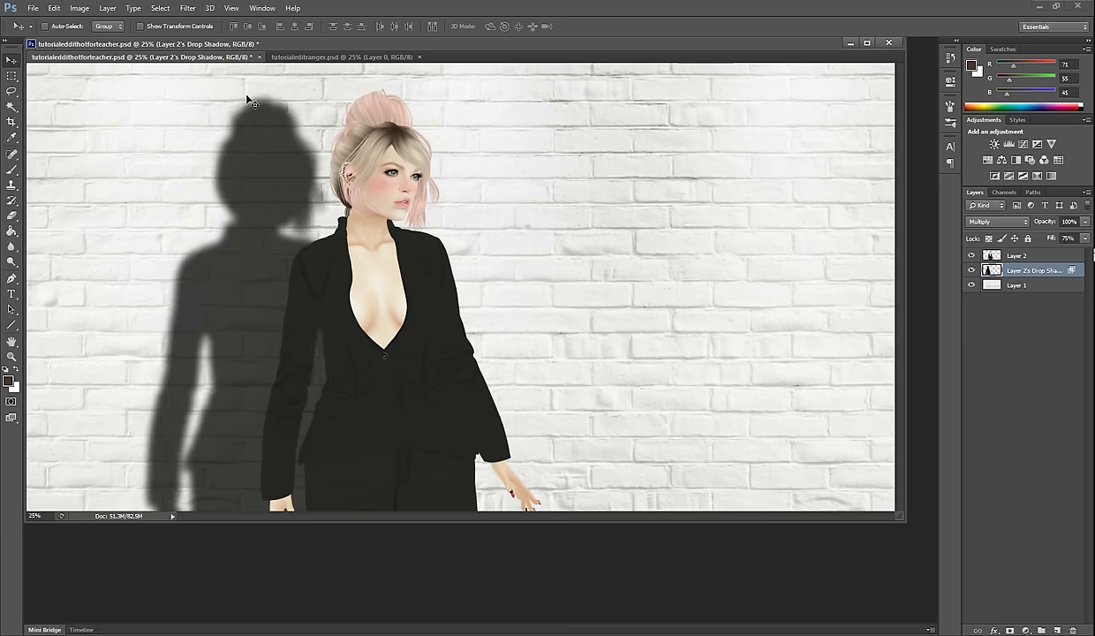
In tutorialeditranger.psd, give Layer 0 (the woman with the eagle) an enlarged soft Drop Shadow
click(296, 57)
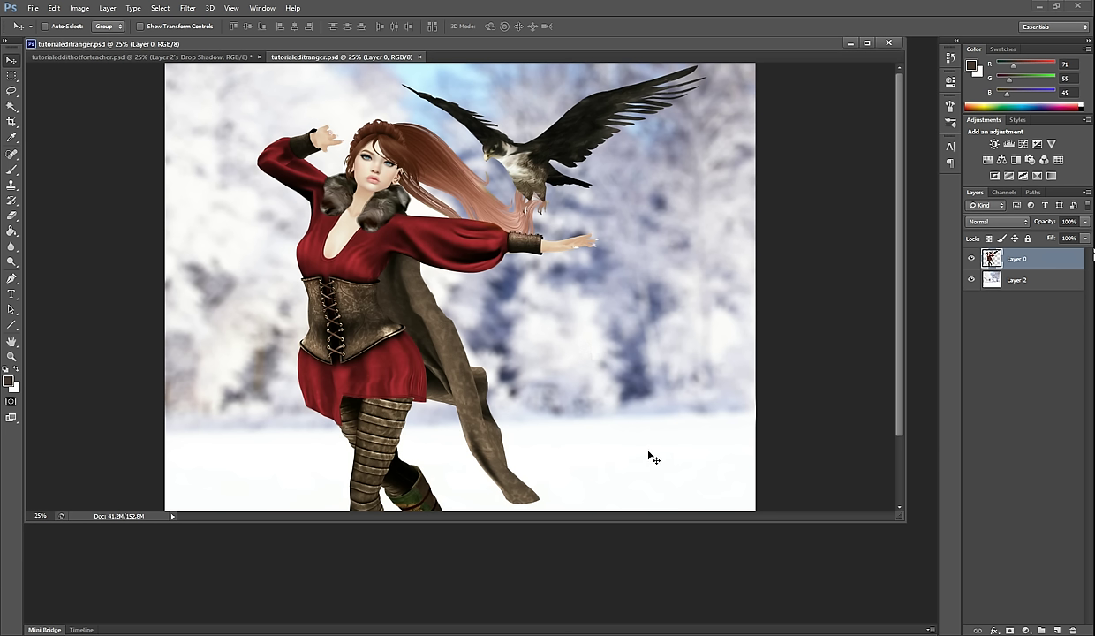
double_click(1046, 259)
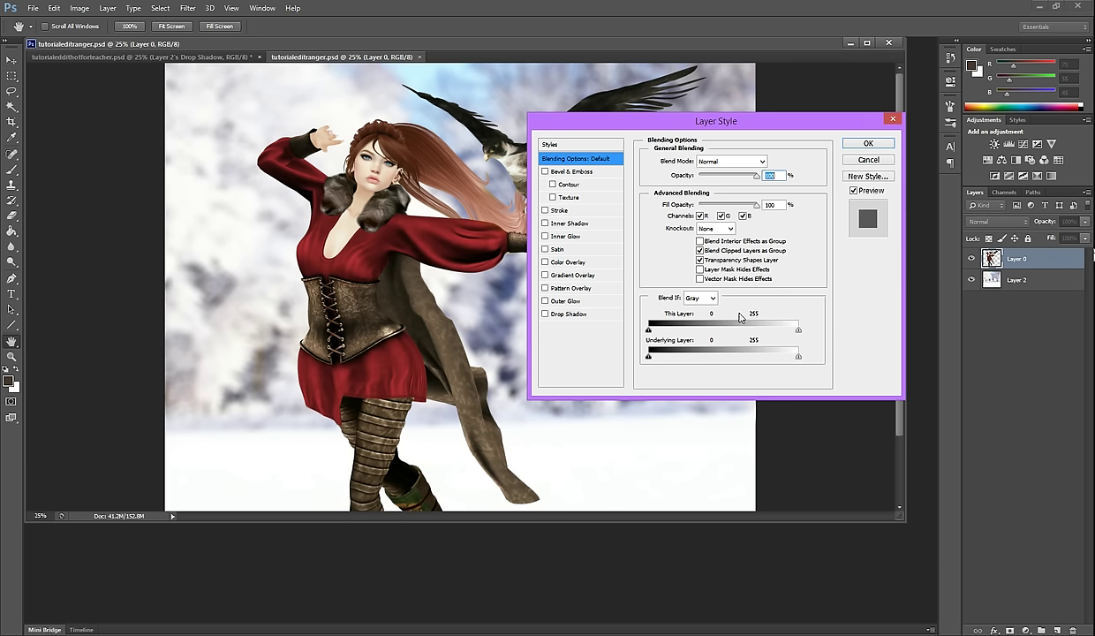
click(545, 314)
click(572, 314)
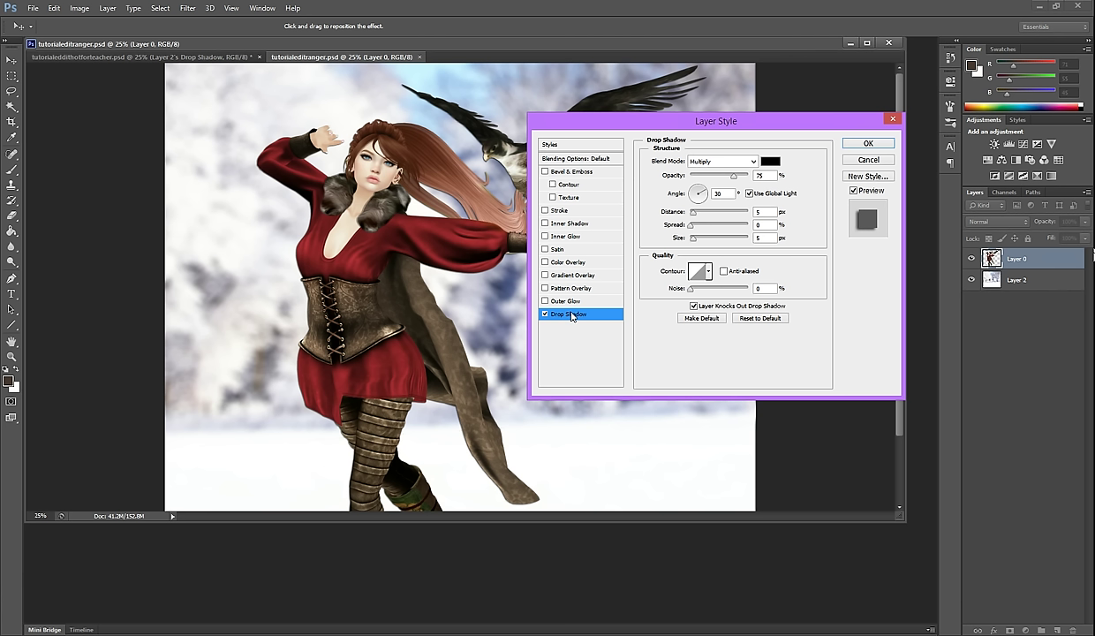
drag(694, 238, 707, 239)
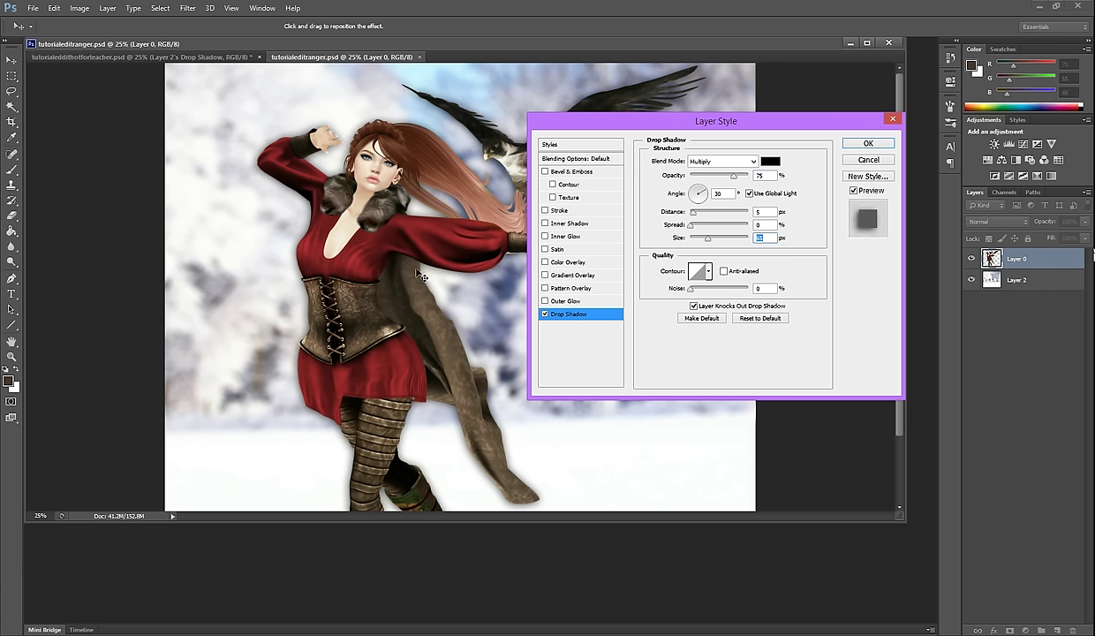
click(863, 145)
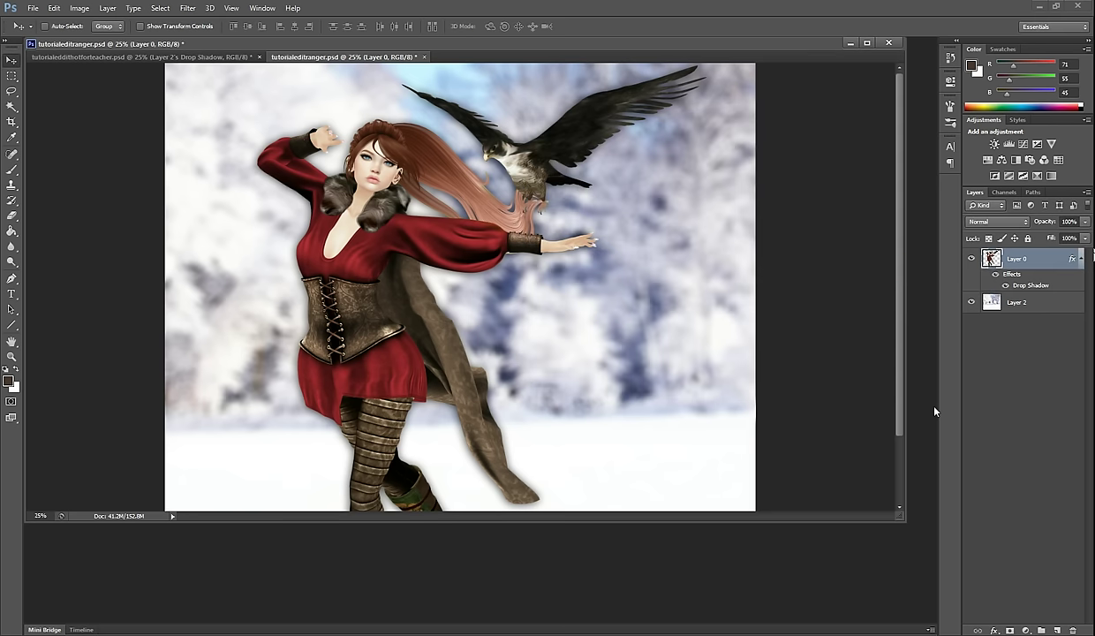
Move the ranger's drop shadow onto its own layer, Layer 0's Drop Shadow, and check it alone
right_click(1032, 287)
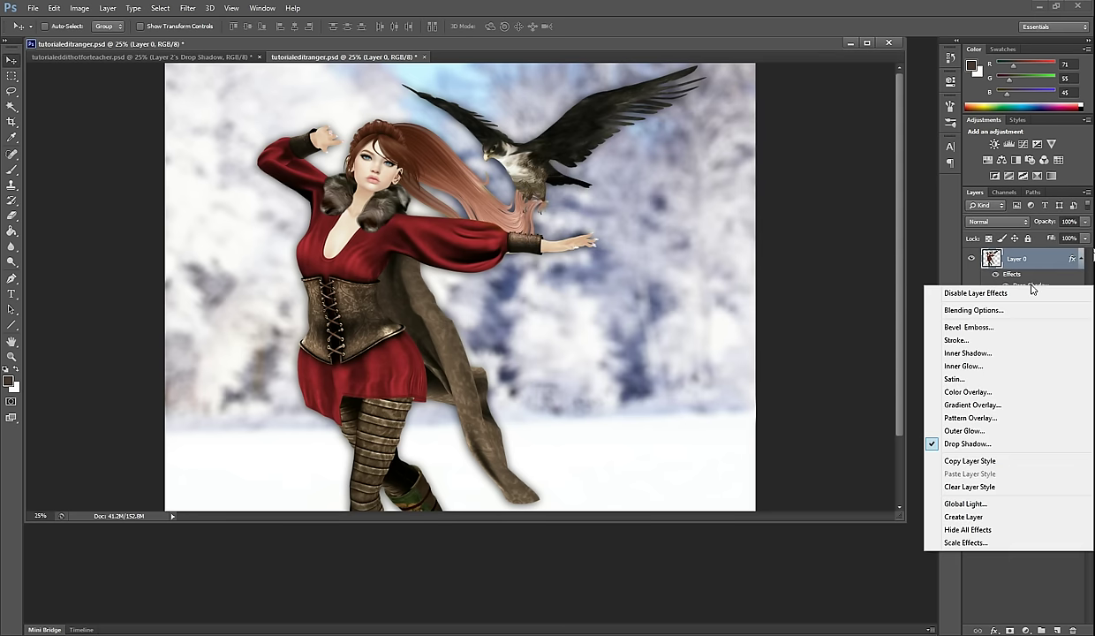
click(978, 518)
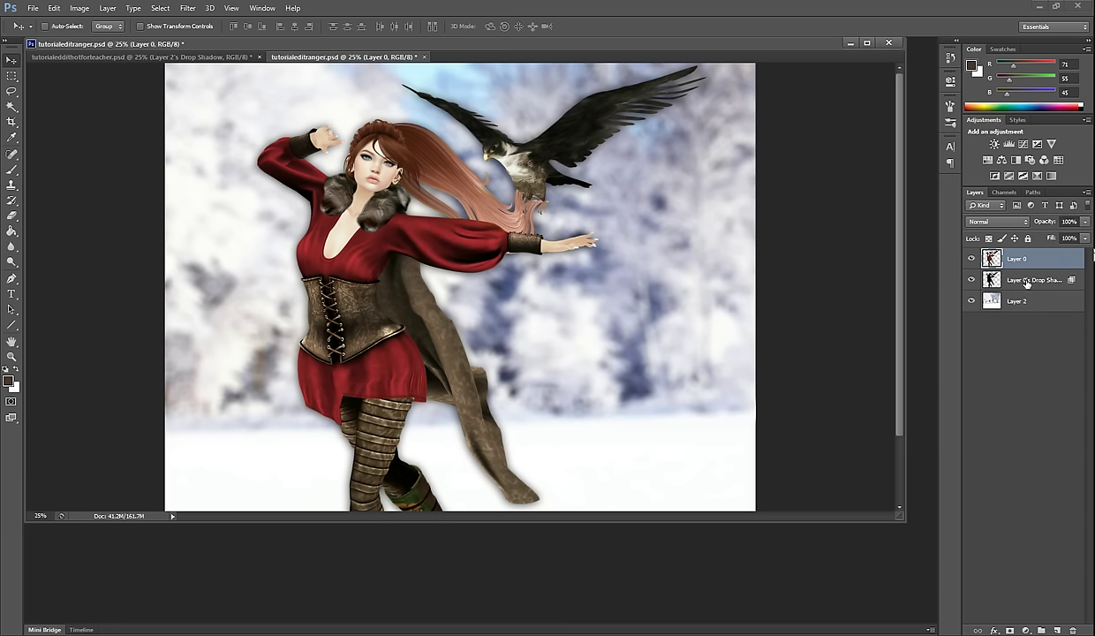
click(1027, 281)
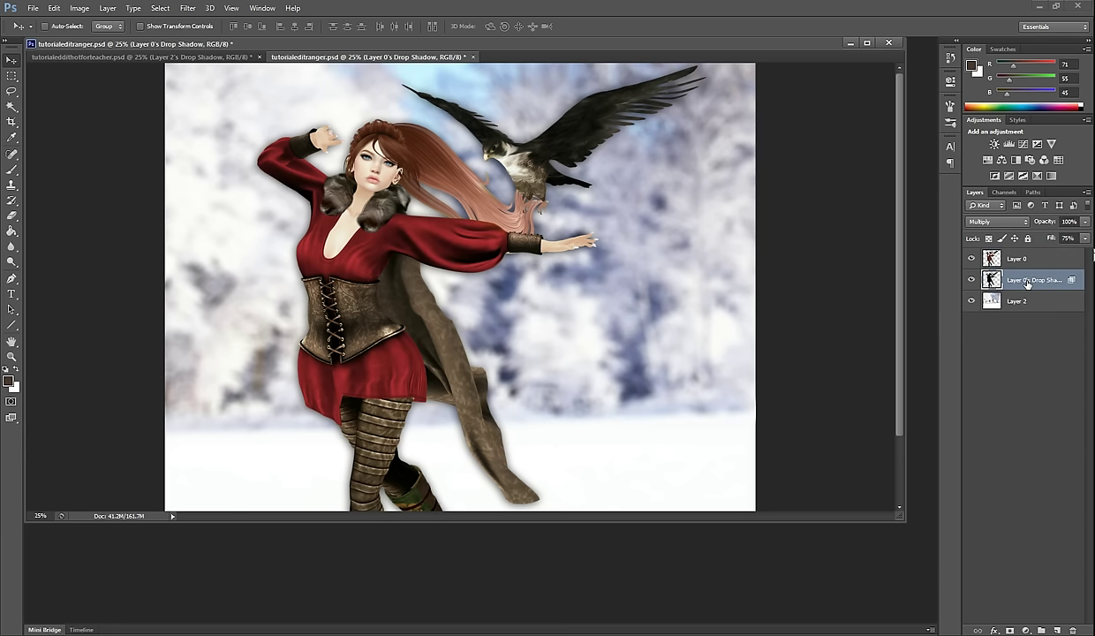
click(971, 258)
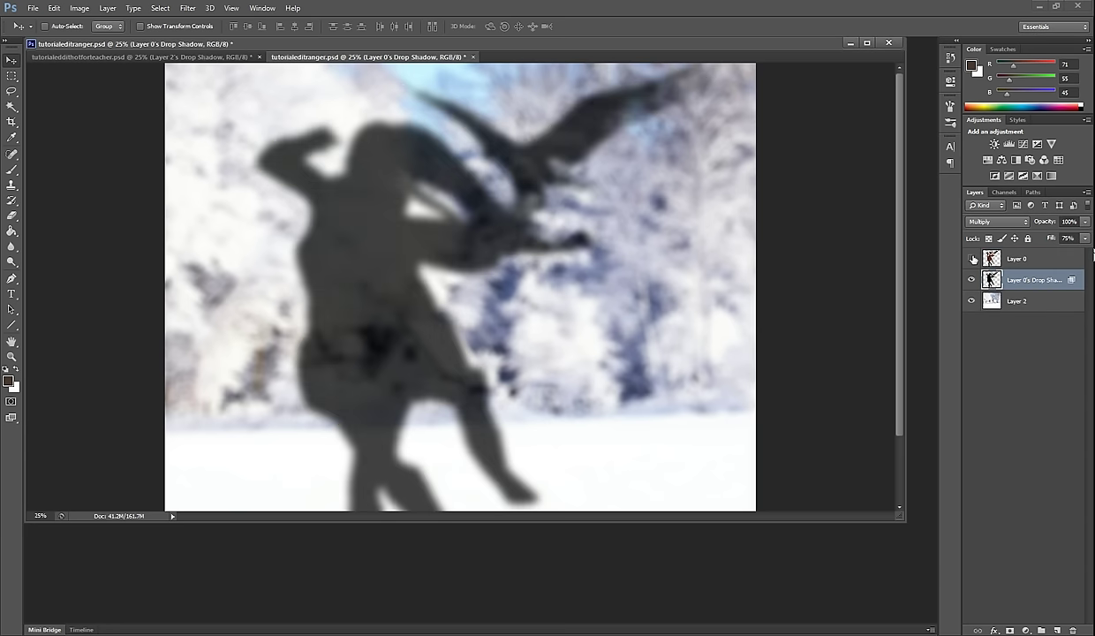
click(973, 258)
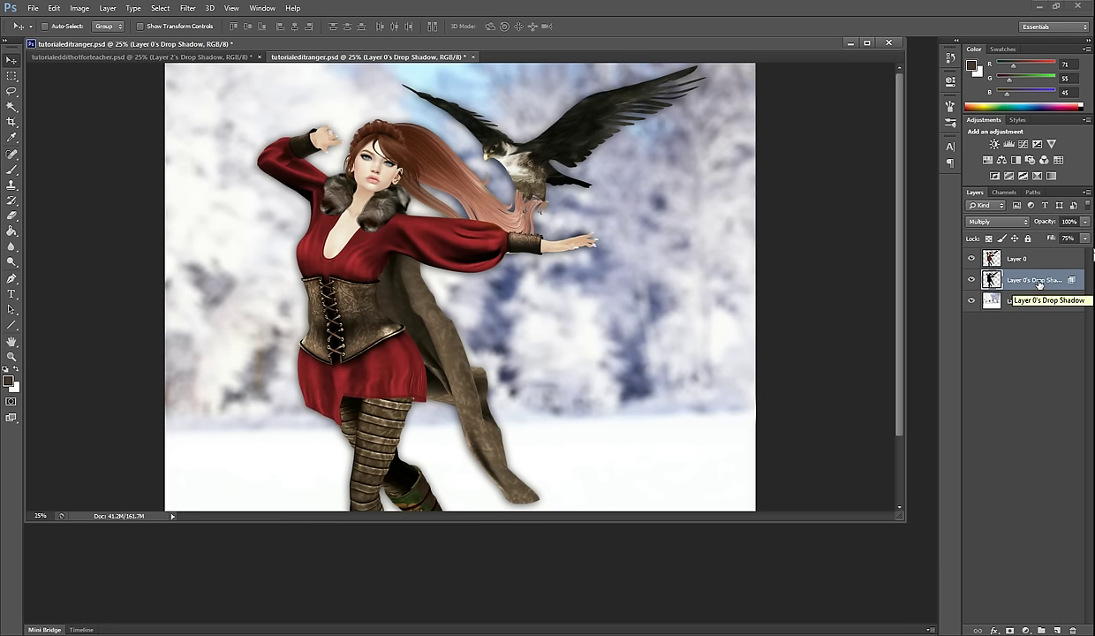
key(ctrl+minus)
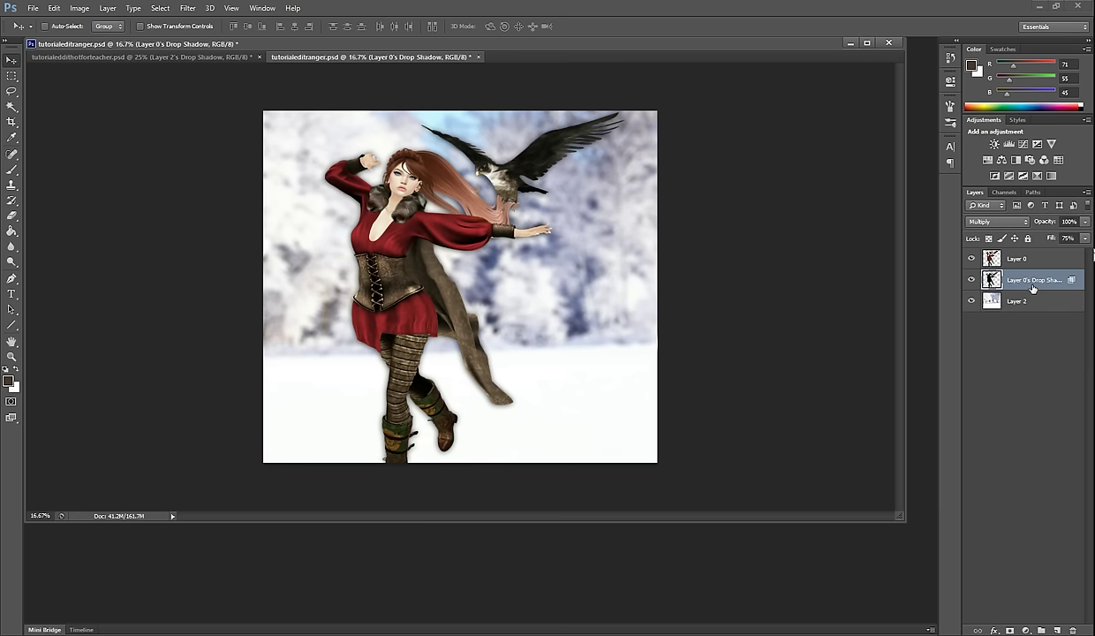
Free-transform the shadow, skewing and tilting it down onto the snow to her right
key(ctrl+t)
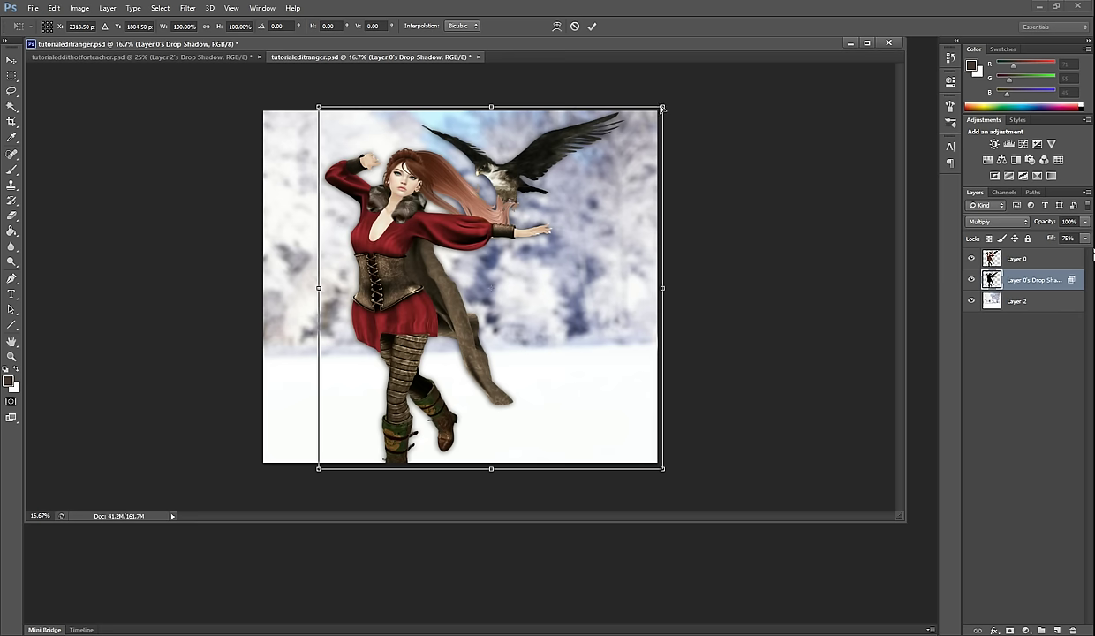
drag(662, 107, 727, 378)
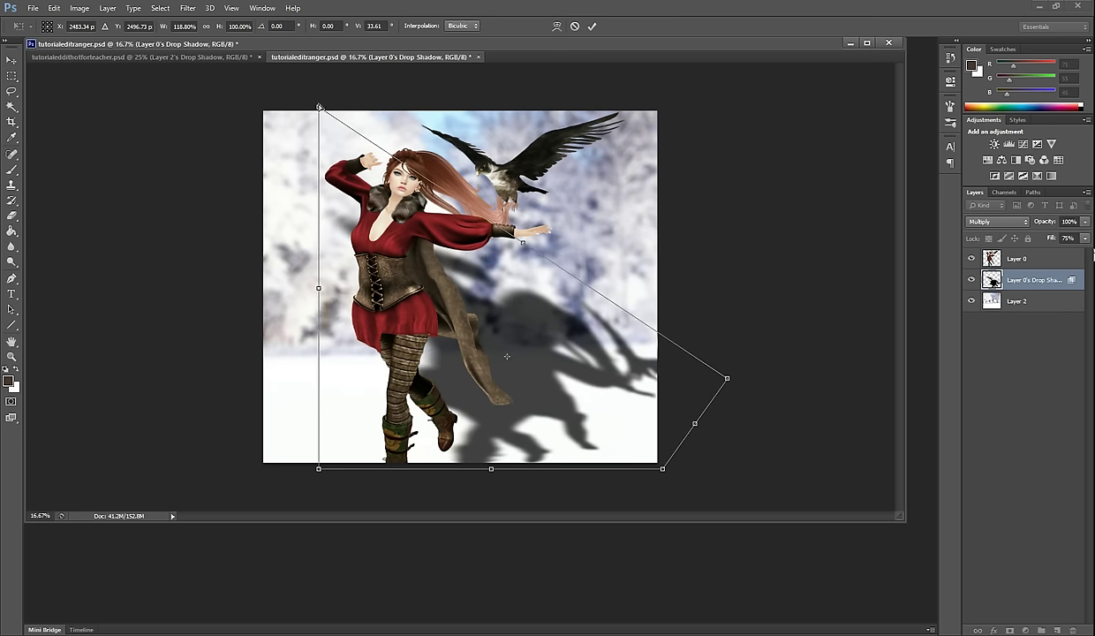
drag(319, 106, 415, 353)
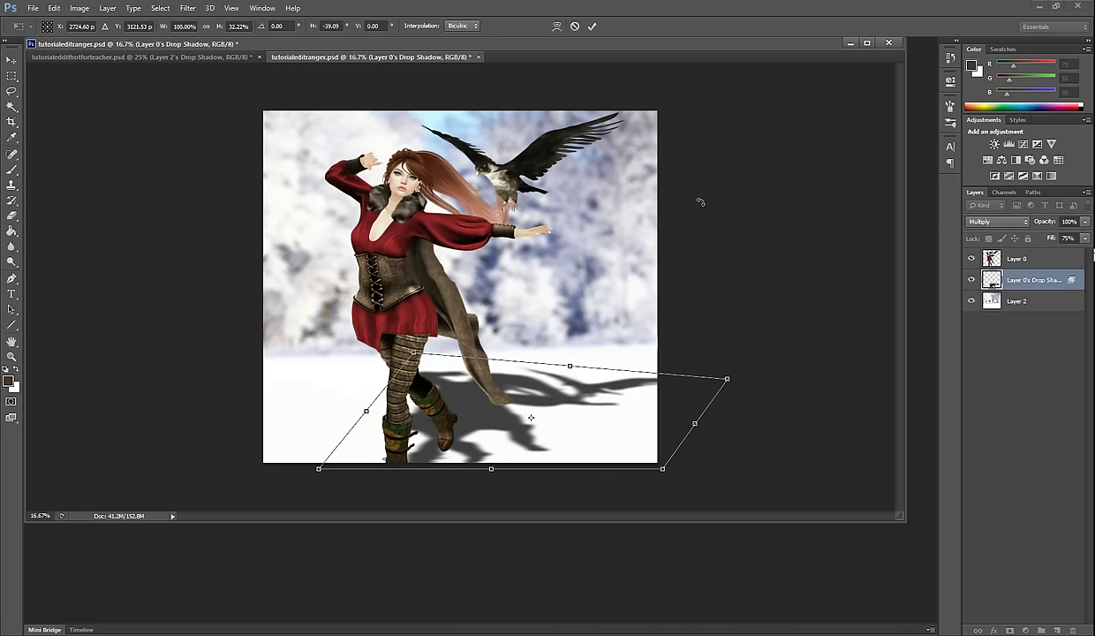
drag(736, 272, 744, 302)
drag(501, 418, 499, 435)
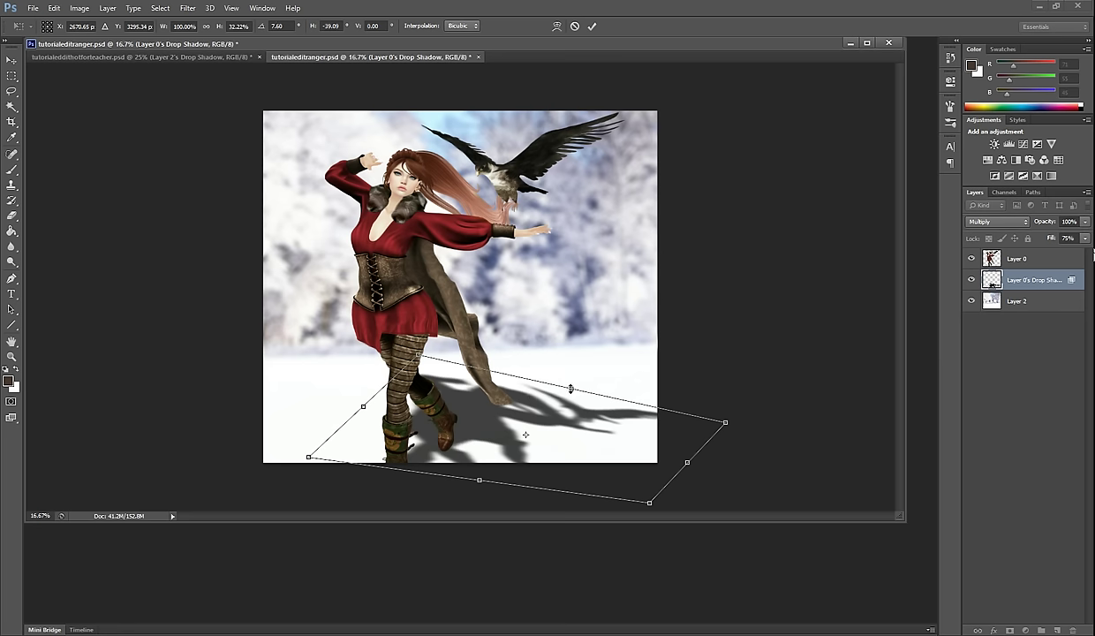
Refine the ground shadow's height, far end and position, then commit the transform
drag(570, 388, 599, 360)
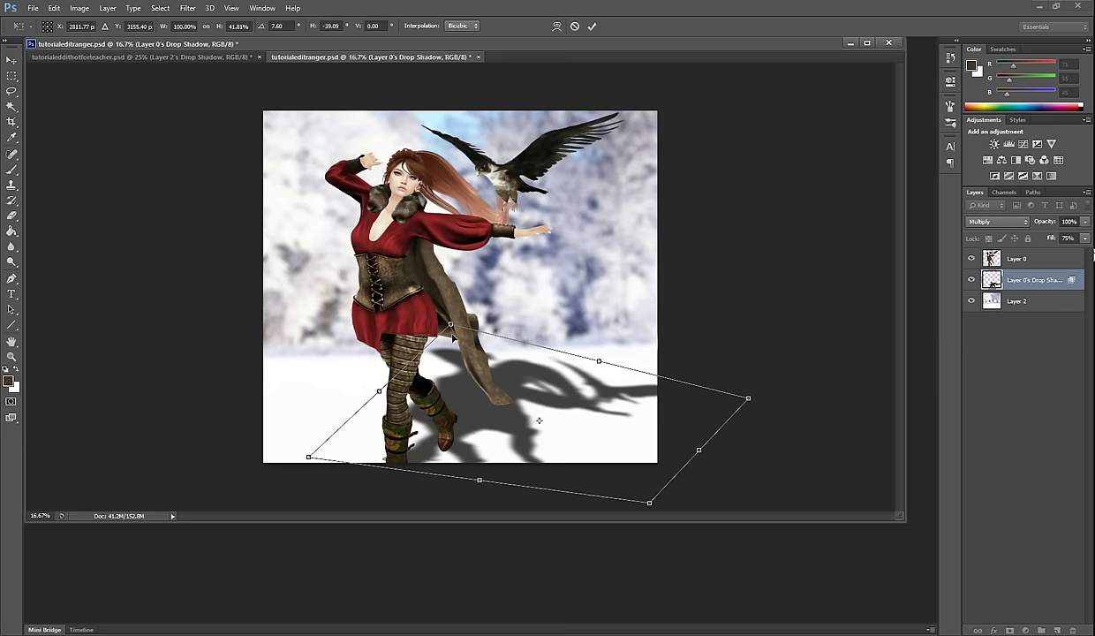
drag(451, 325, 492, 377)
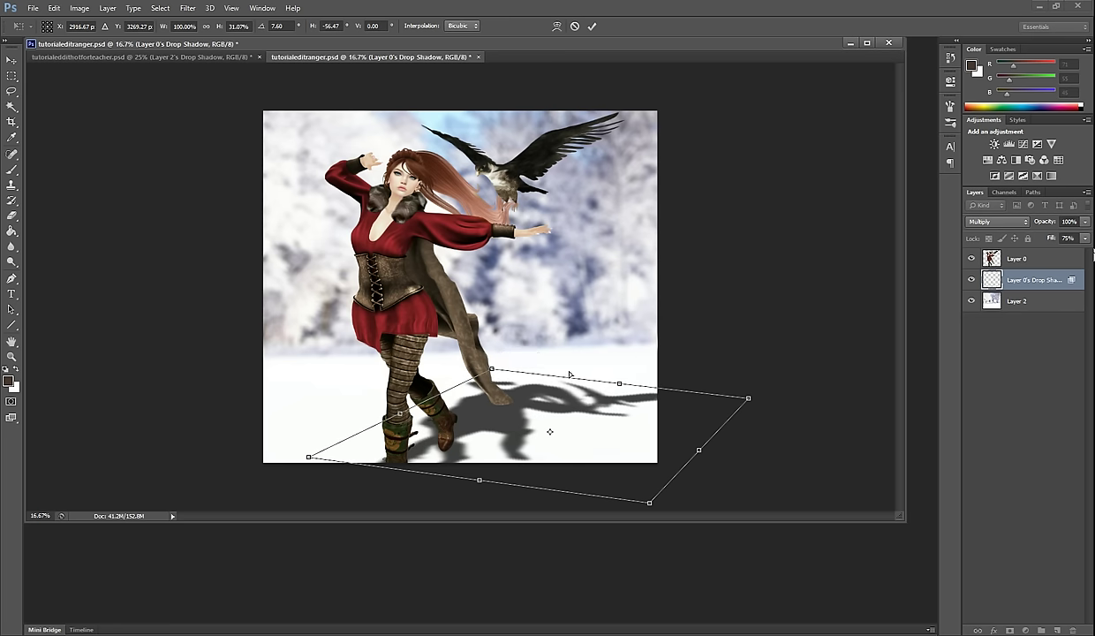
mouse_move(620, 383)
mouse_down()
mouse_move(643, 375)
mouse_move(618, 395)
mouse_move(649, 378)
mouse_move(623, 381)
mouse_up()
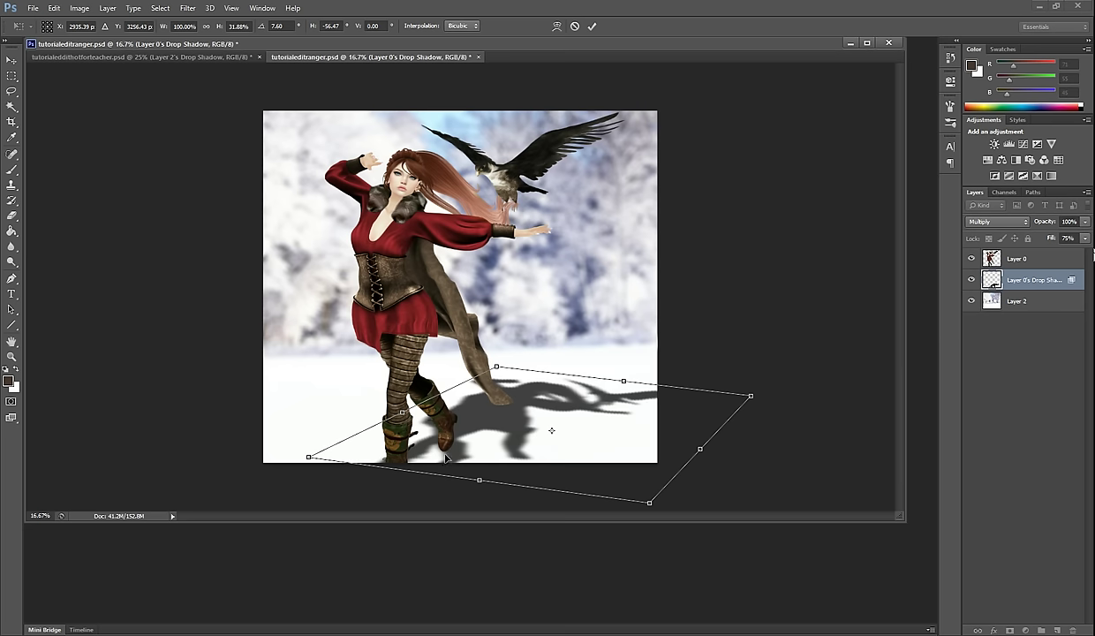
drag(469, 448, 477, 454)
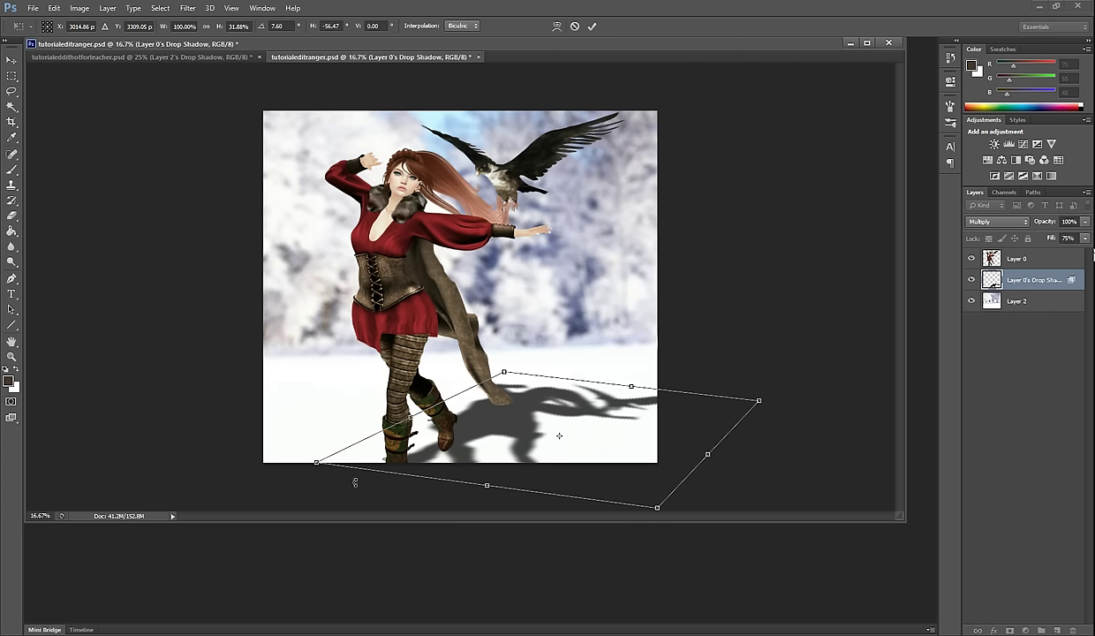
click(590, 26)
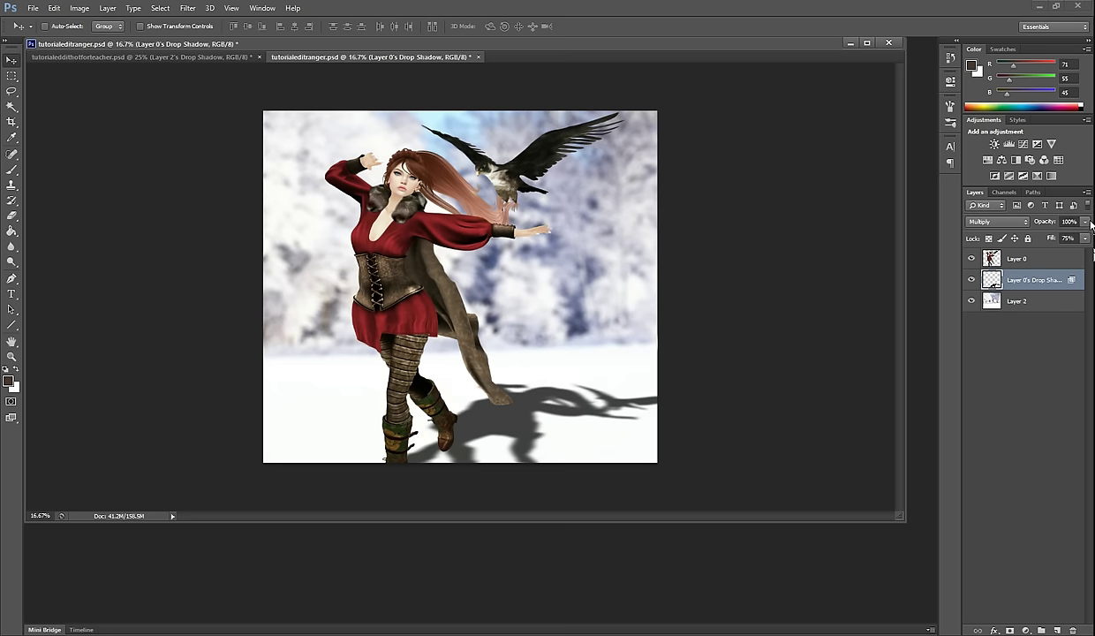
Lower the ground shadow layer's opacity to 59%
drag(1087, 222, 1062, 242)
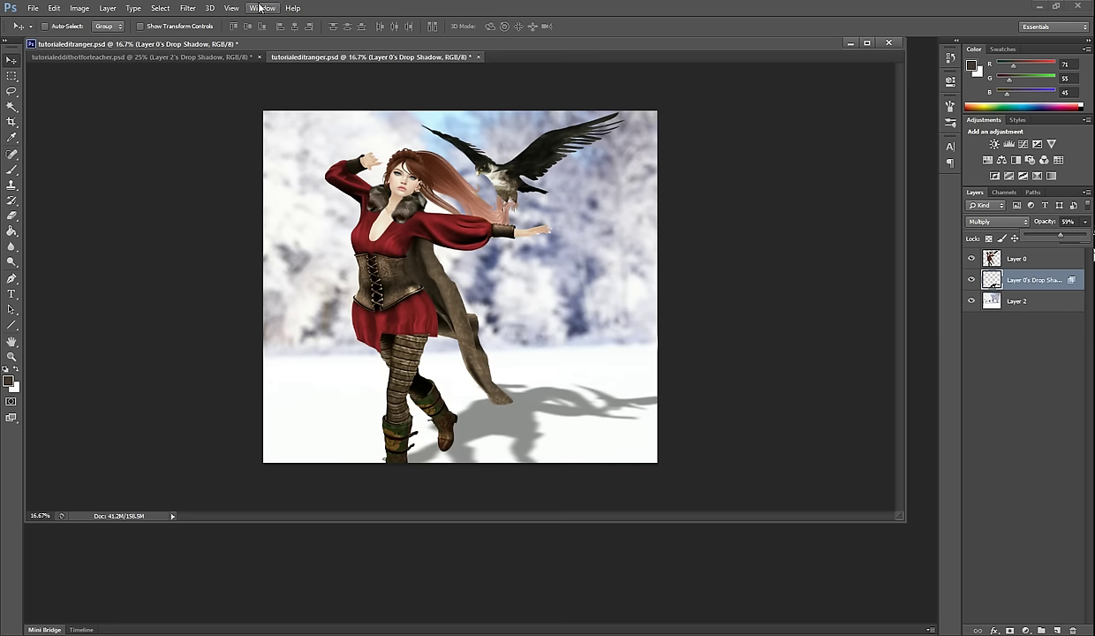
Soften the ground shadow with a Hexagon Lens Blur at radius 68
click(189, 8)
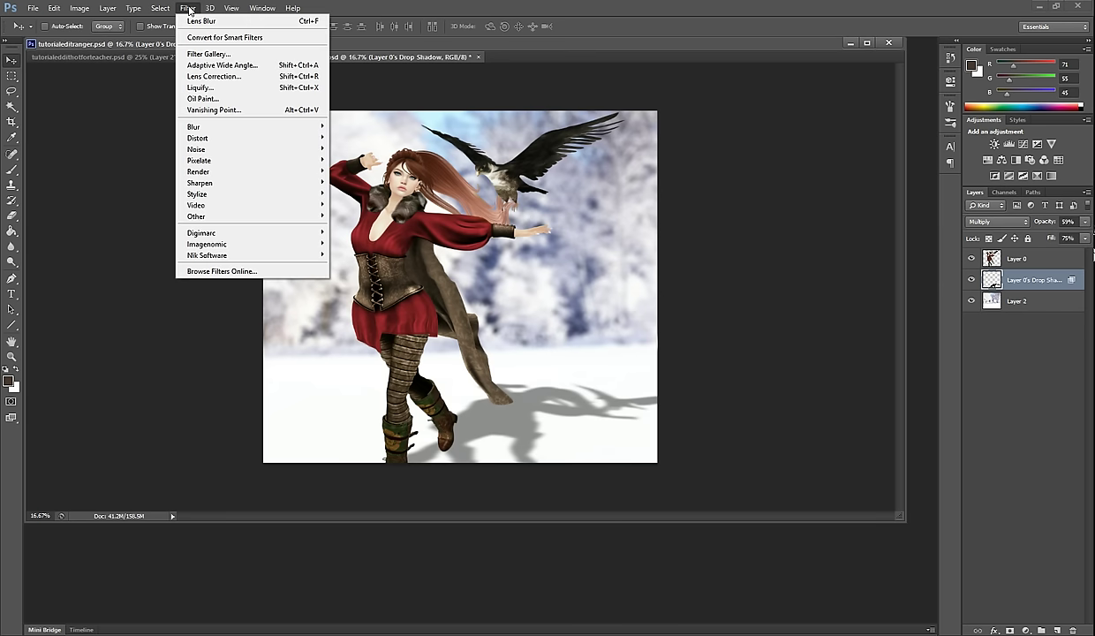
mouse_move(269, 126)
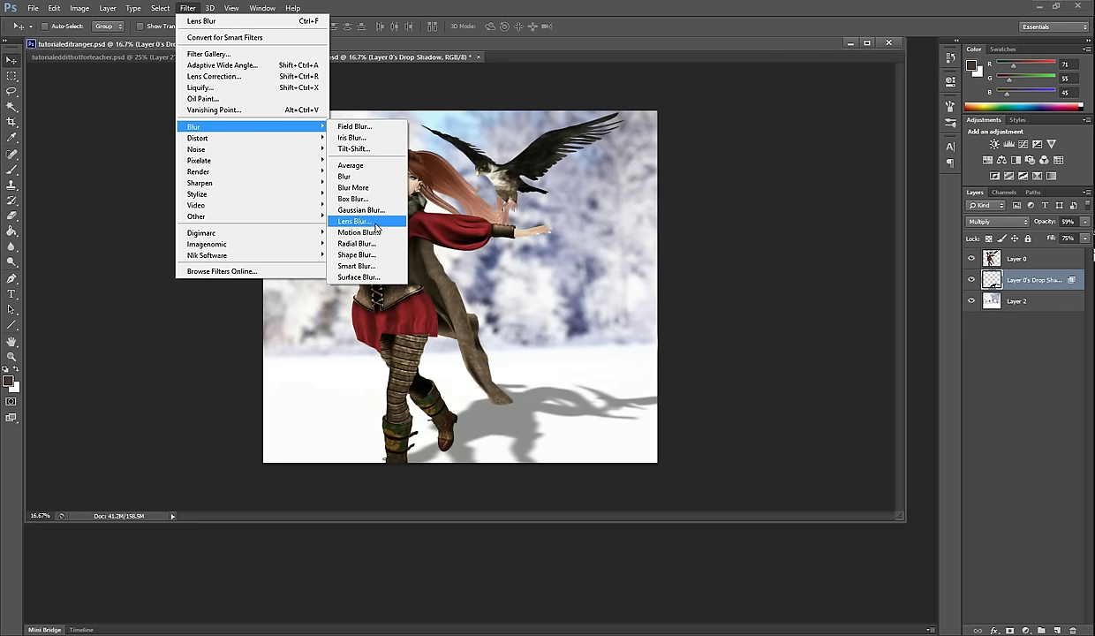
click(375, 228)
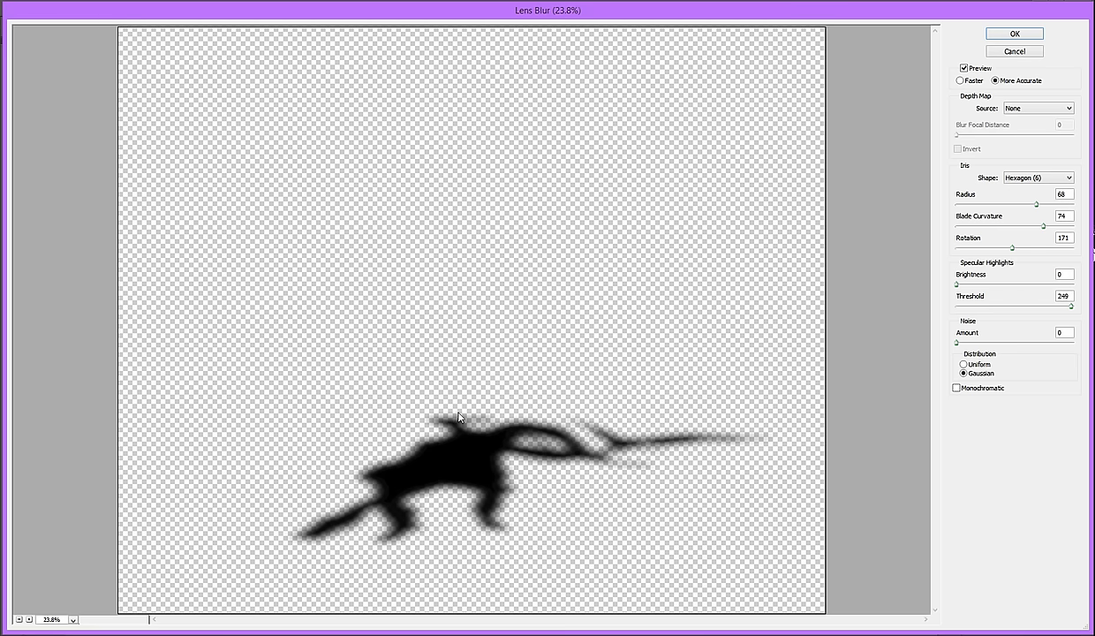
click(1010, 33)
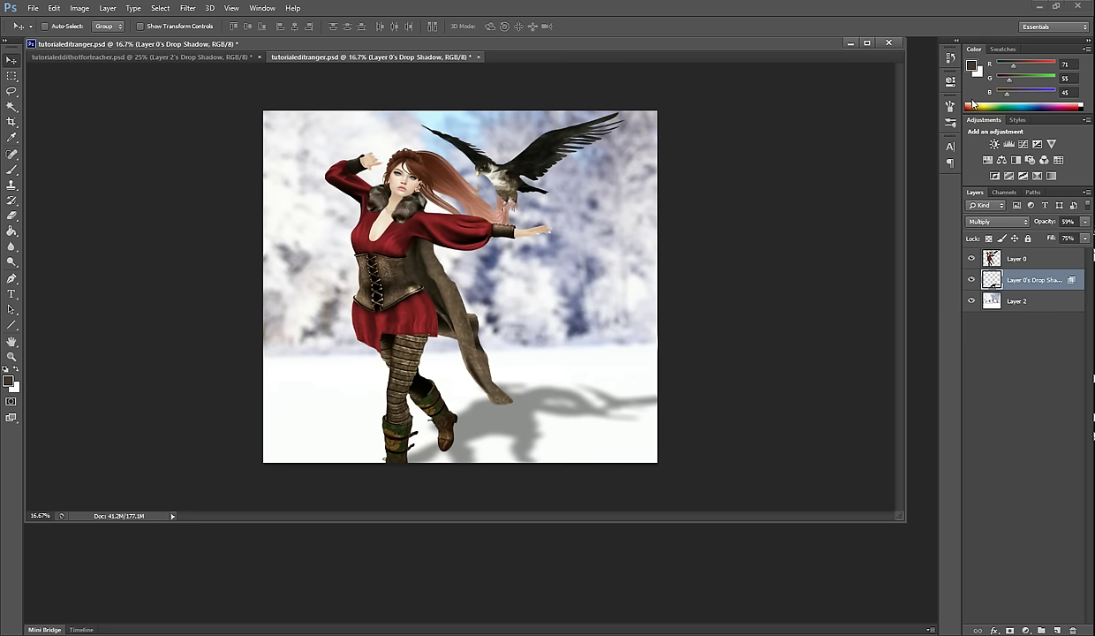
Compare the shadow before and after the blur using the History panel
click(951, 57)
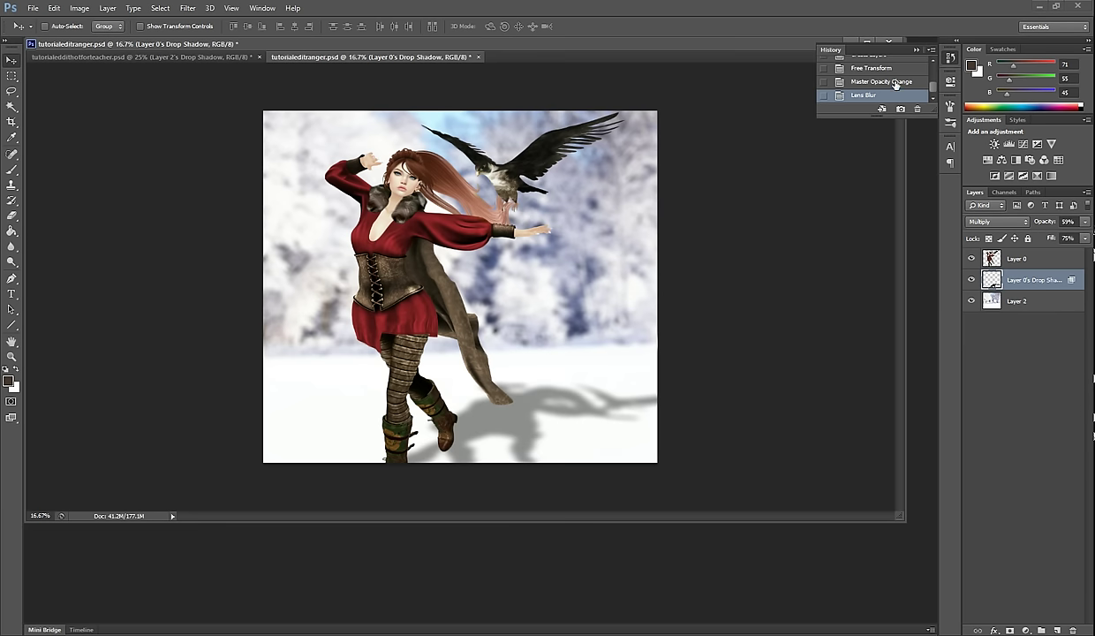
click(895, 84)
click(868, 94)
Fade the shadow layer to 22% opacity and check the scene with it hidden and shown
click(1084, 221)
click(1009, 276)
click(1084, 222)
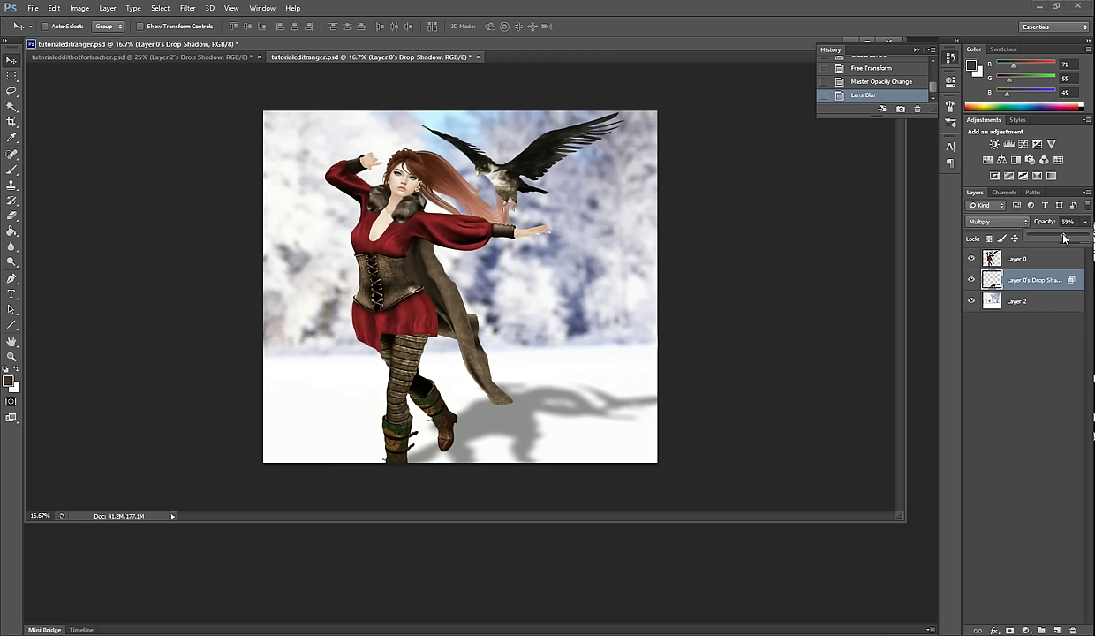
drag(1065, 238, 1042, 242)
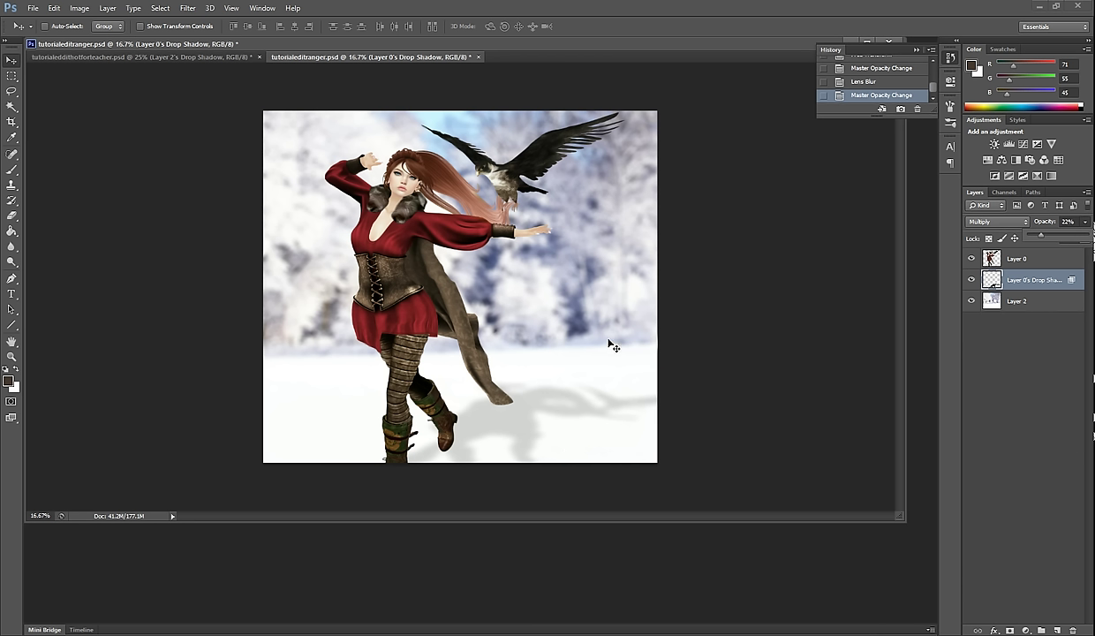
click(972, 280)
click(972, 280)
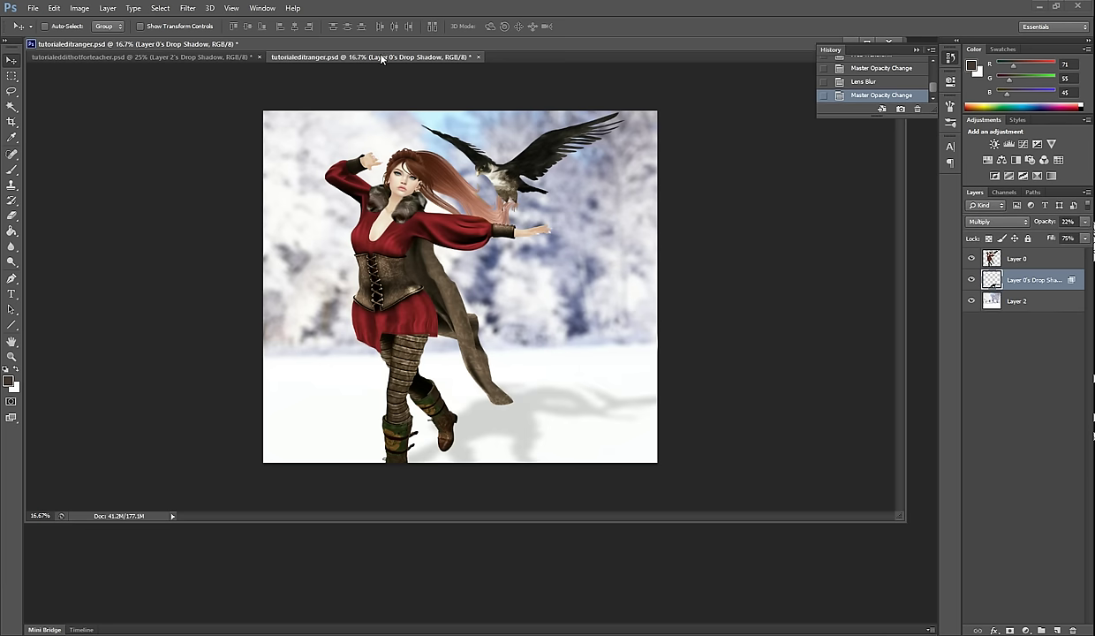
click(152, 57)
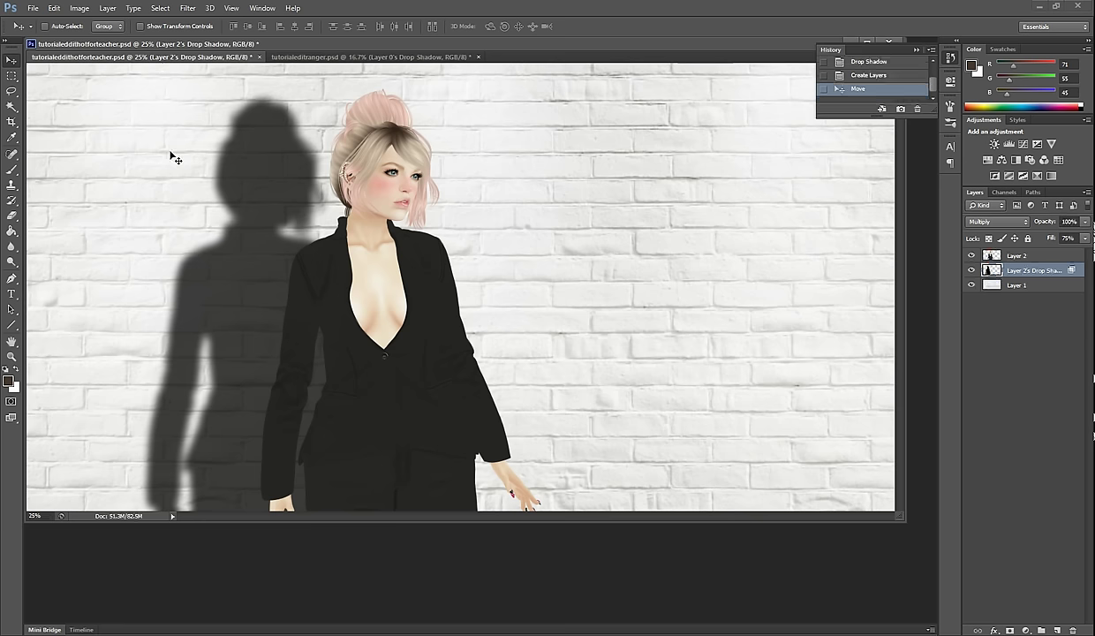
click(437, 57)
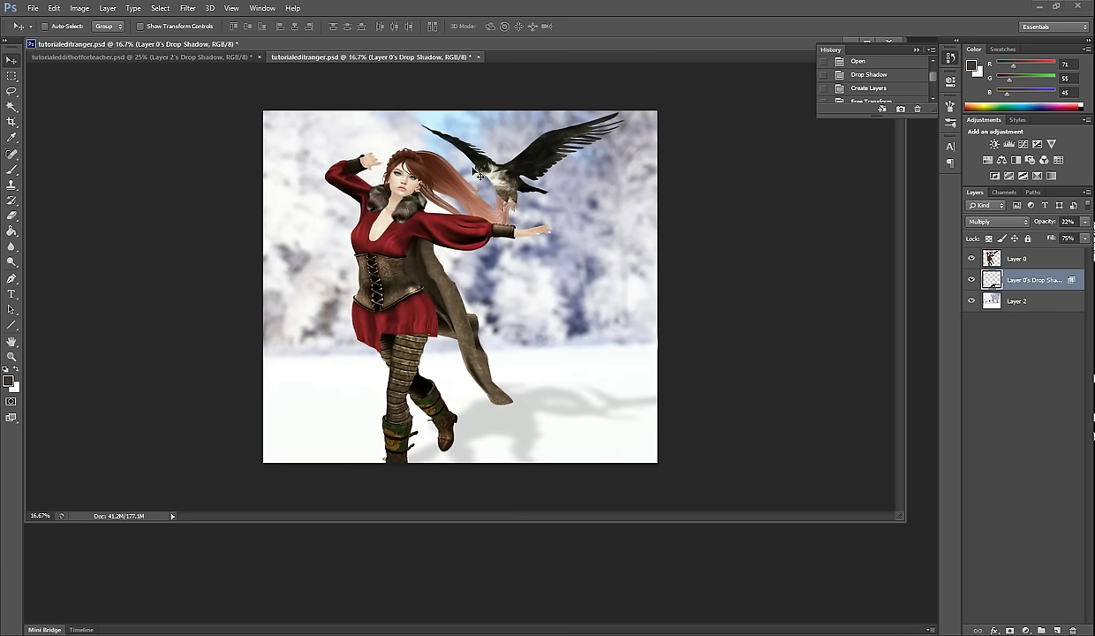
key(t)
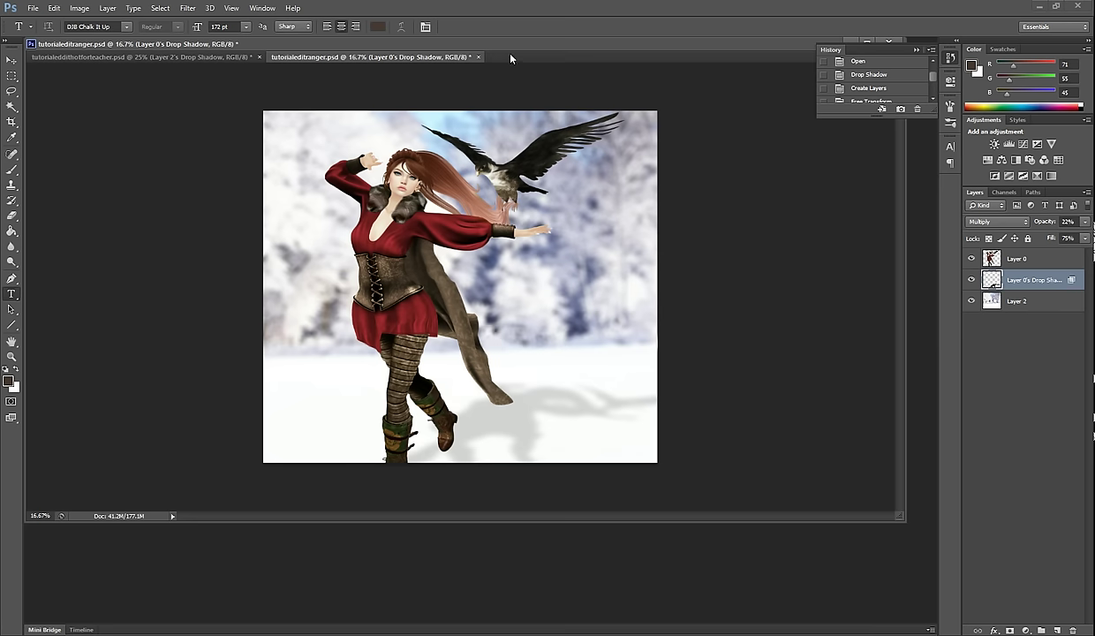
key(ctrl+t)
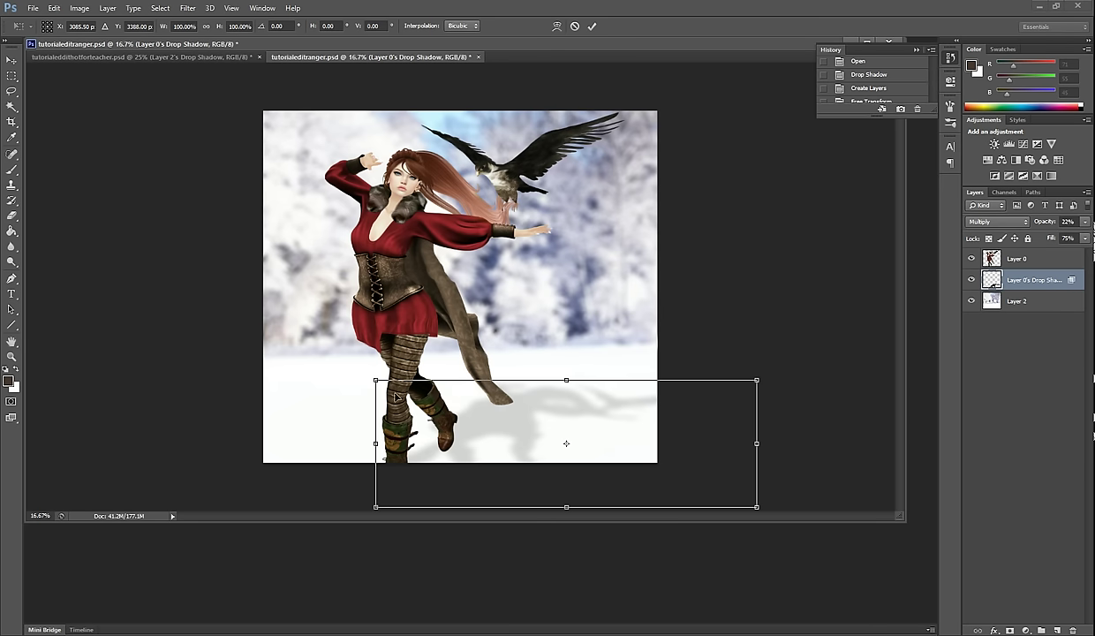
drag(377, 384, 325, 292)
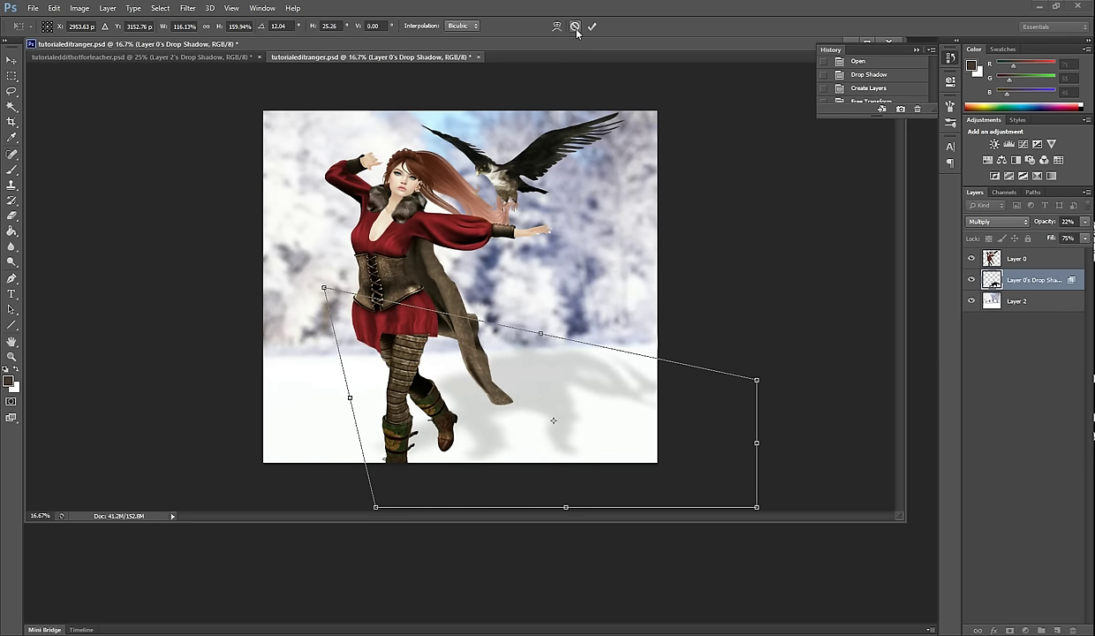
click(575, 27)
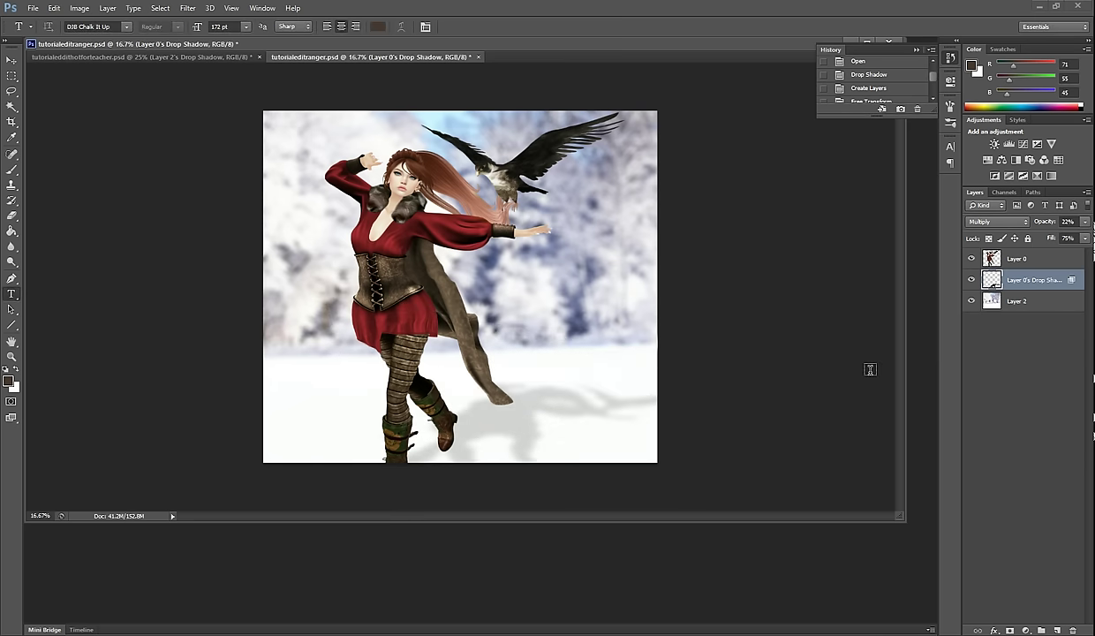